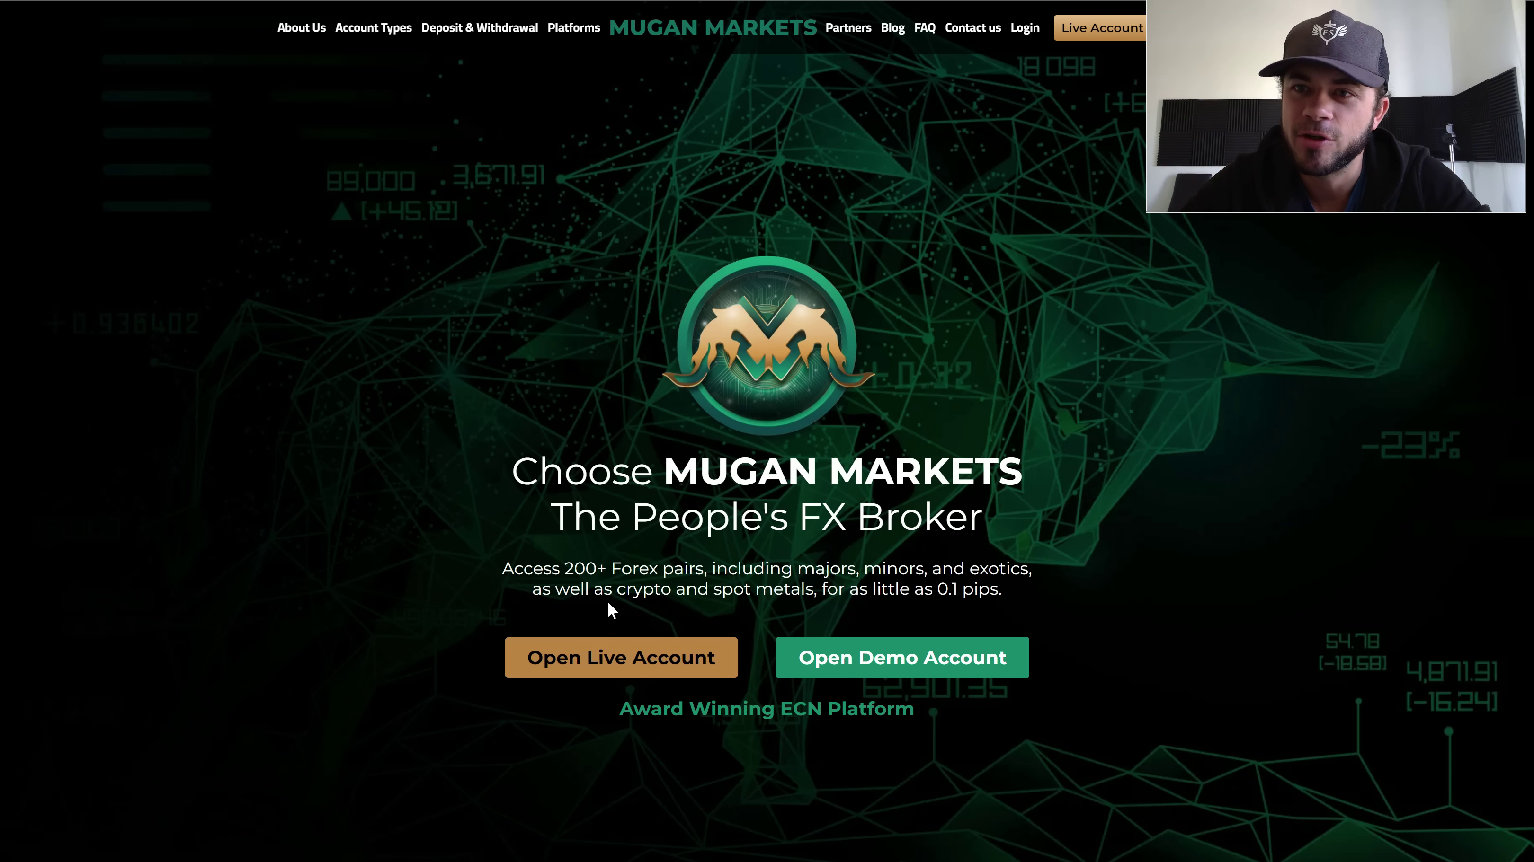
Scroll through the homepage's getting-started, account types, platforms and testimonials sections, ending at Partnership Programs
{"action": "scroll", "coordinate": [612, 603], "scroll_direction": "down", "scroll_amount": 10}
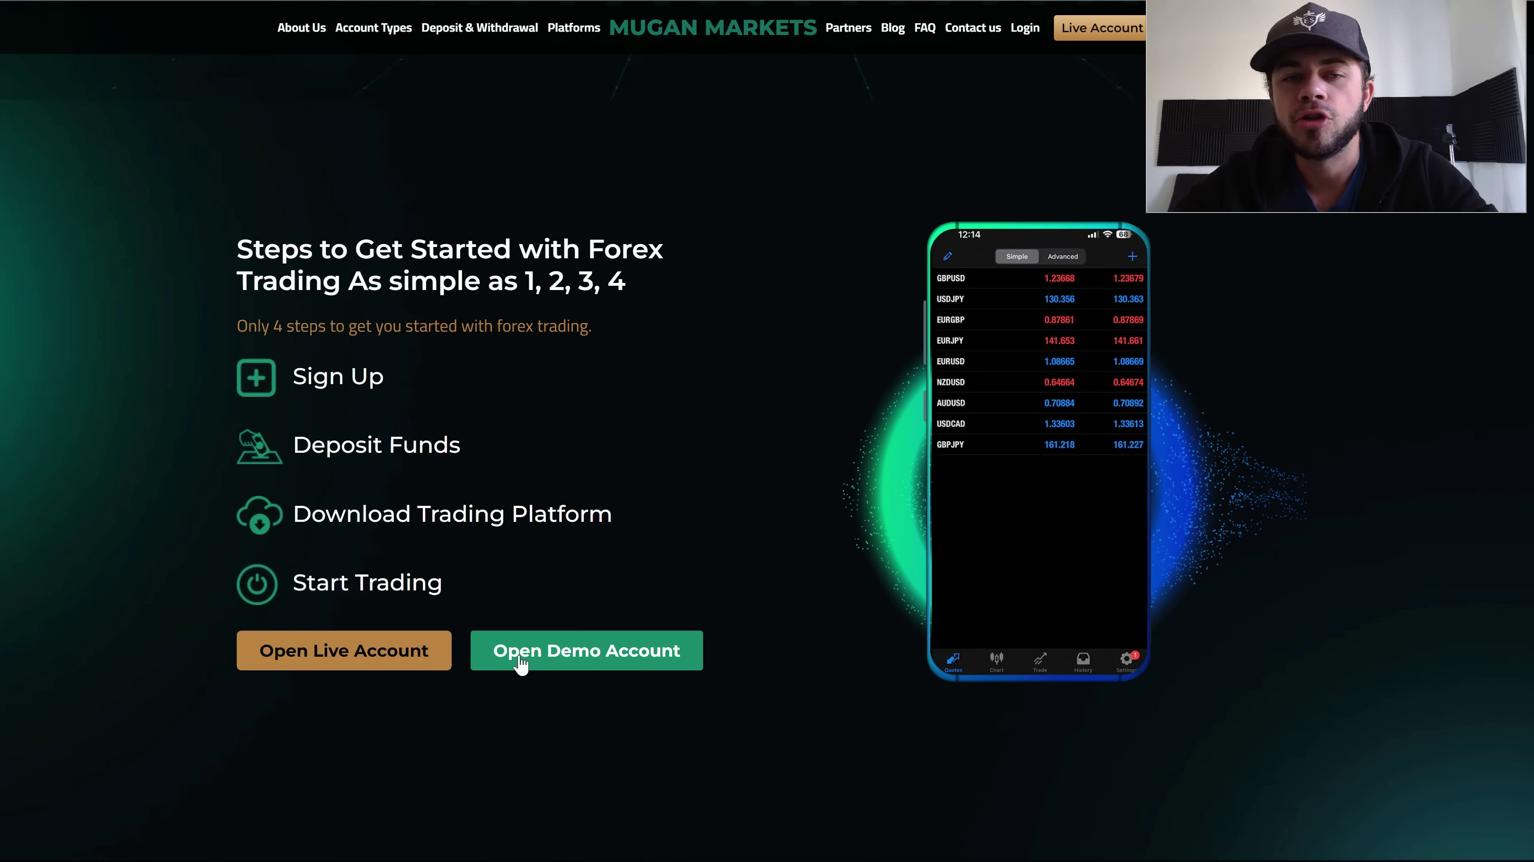
{"action": "scroll", "coordinate": [591, 646], "scroll_direction": "down", "scroll_amount": 10}
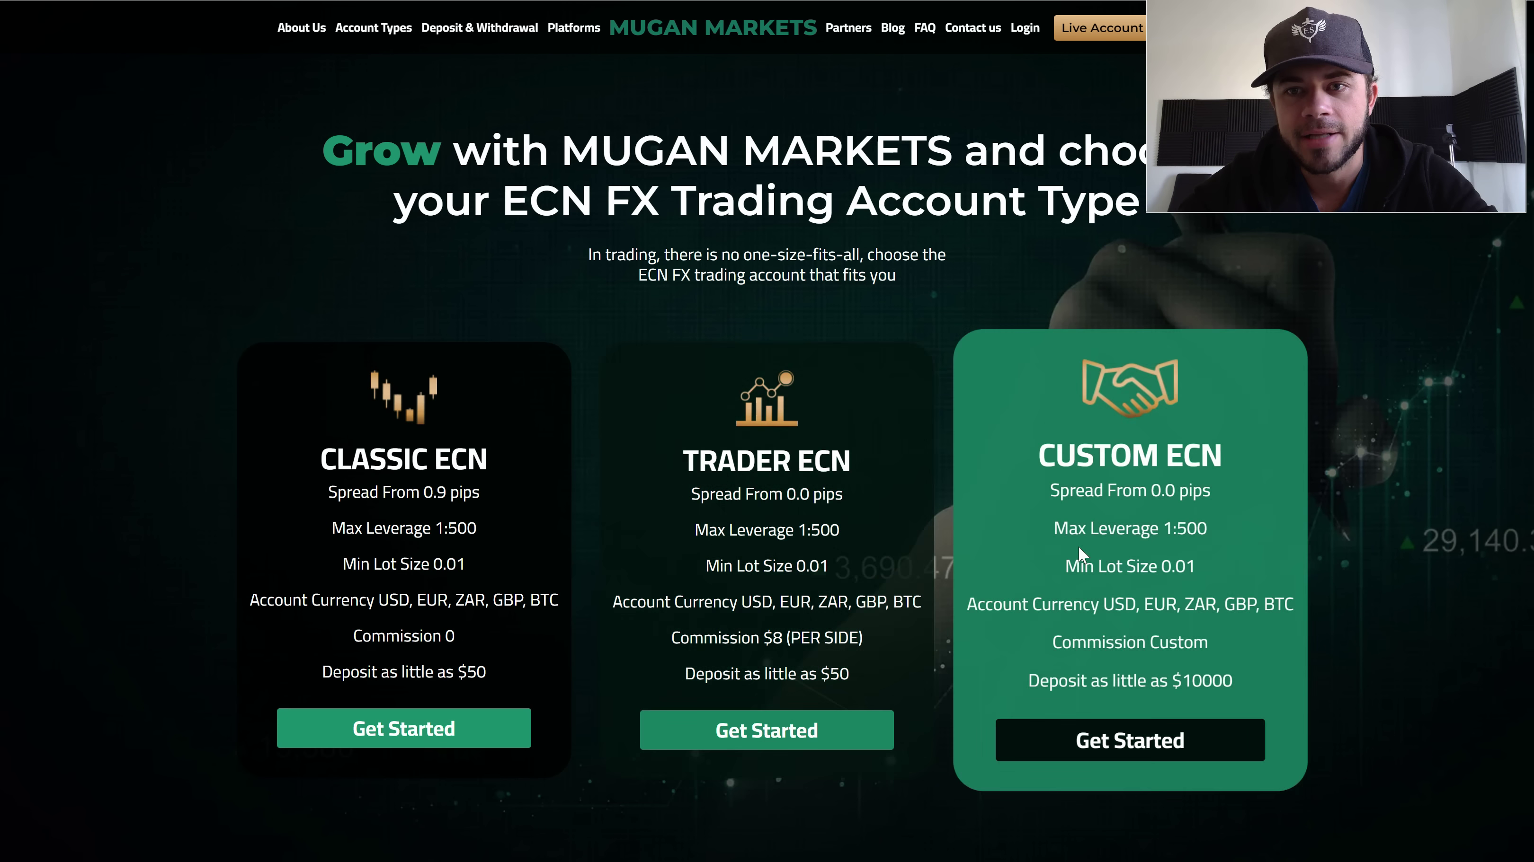
{"action": "scroll", "coordinate": [1074, 718], "scroll_direction": "down", "scroll_amount": 3}
{"action": "scroll", "coordinate": [1076, 545], "scroll_direction": "down", "scroll_amount": 10}
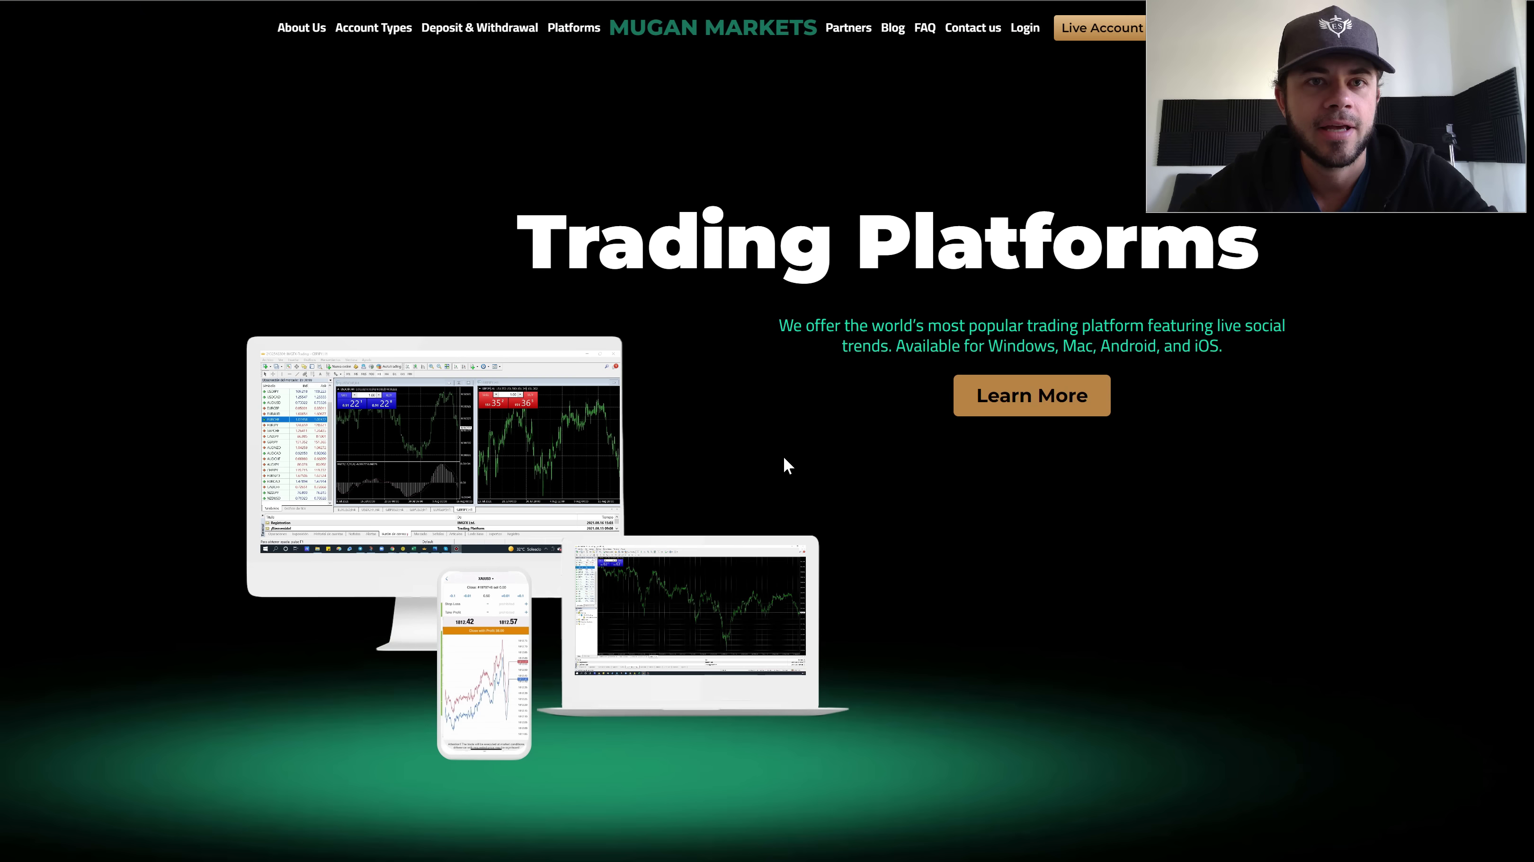
{"action": "scroll", "coordinate": [781, 462], "scroll_direction": "down", "scroll_amount": 15}
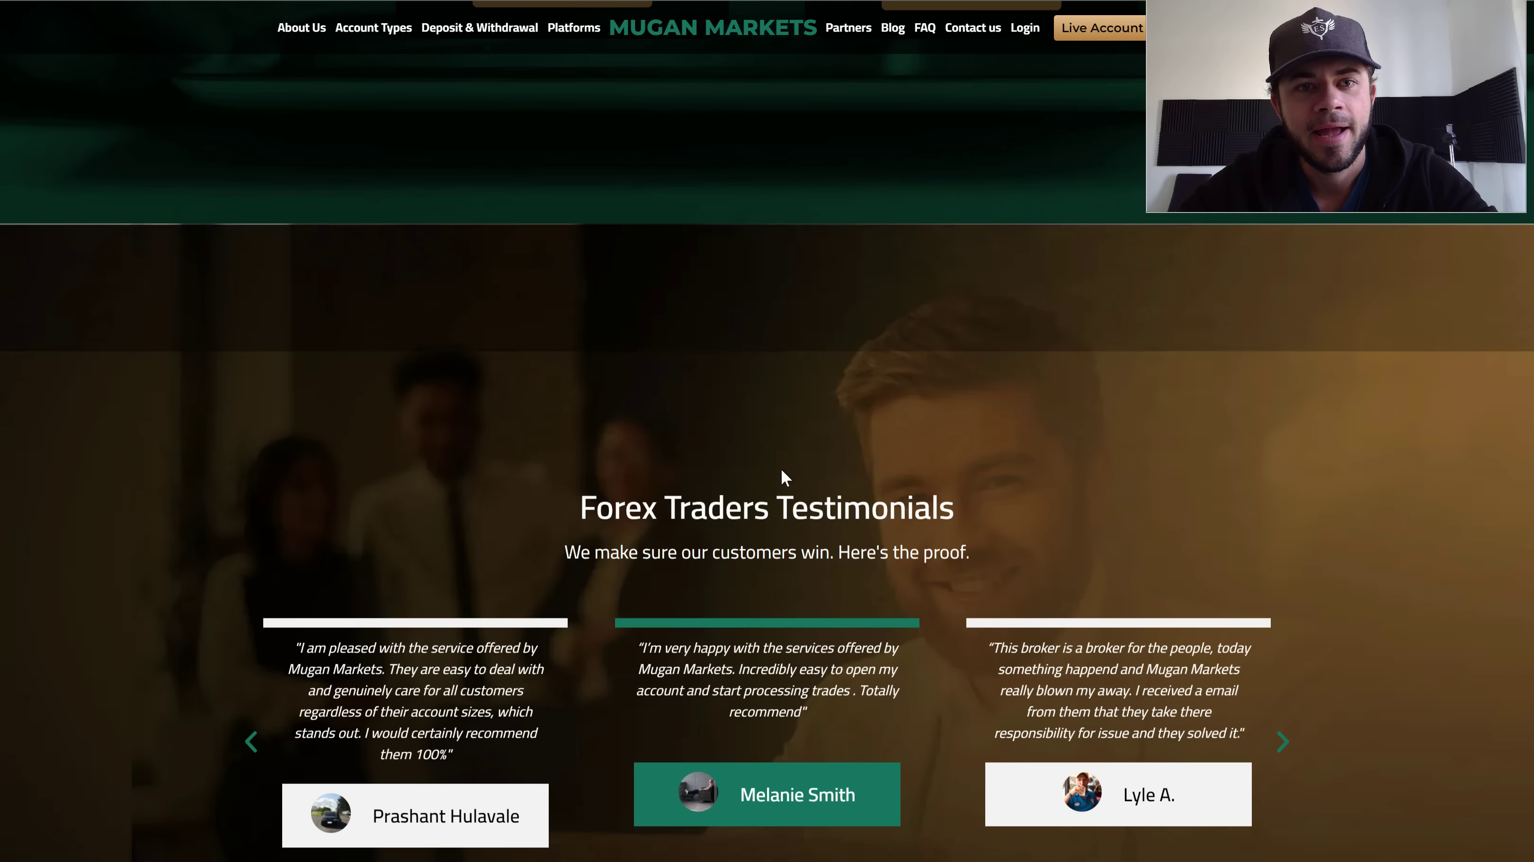
{"action": "scroll", "coordinate": [780, 467], "scroll_direction": "up", "scroll_amount": 6}
{"action": "scroll", "coordinate": [780, 468], "scroll_direction": "up", "scroll_amount": 4}
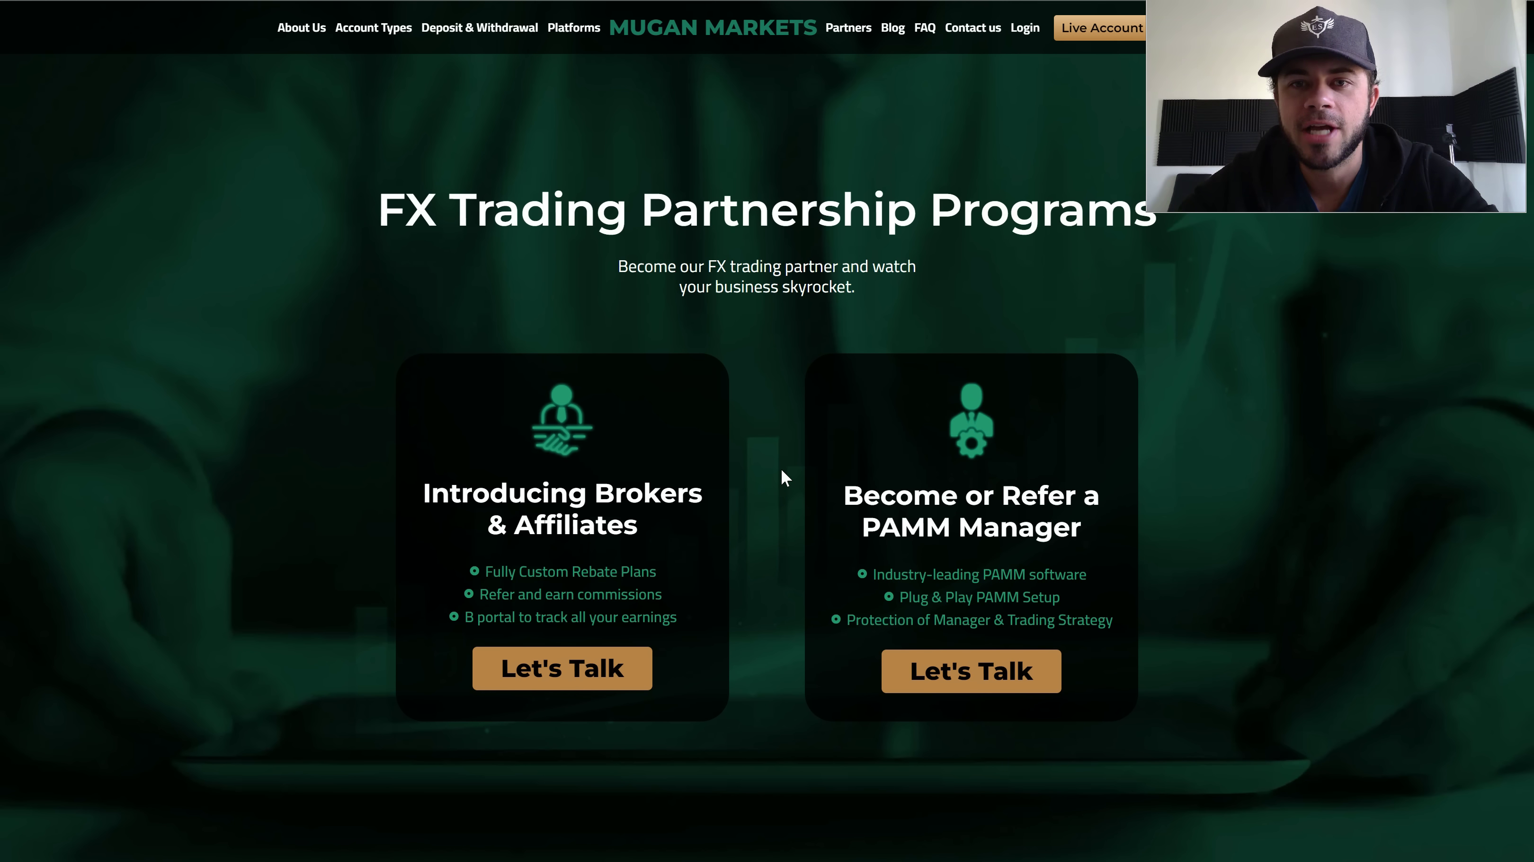
{"action": "scroll", "coordinate": [782, 471], "scroll_direction": "down", "scroll_amount": 20}
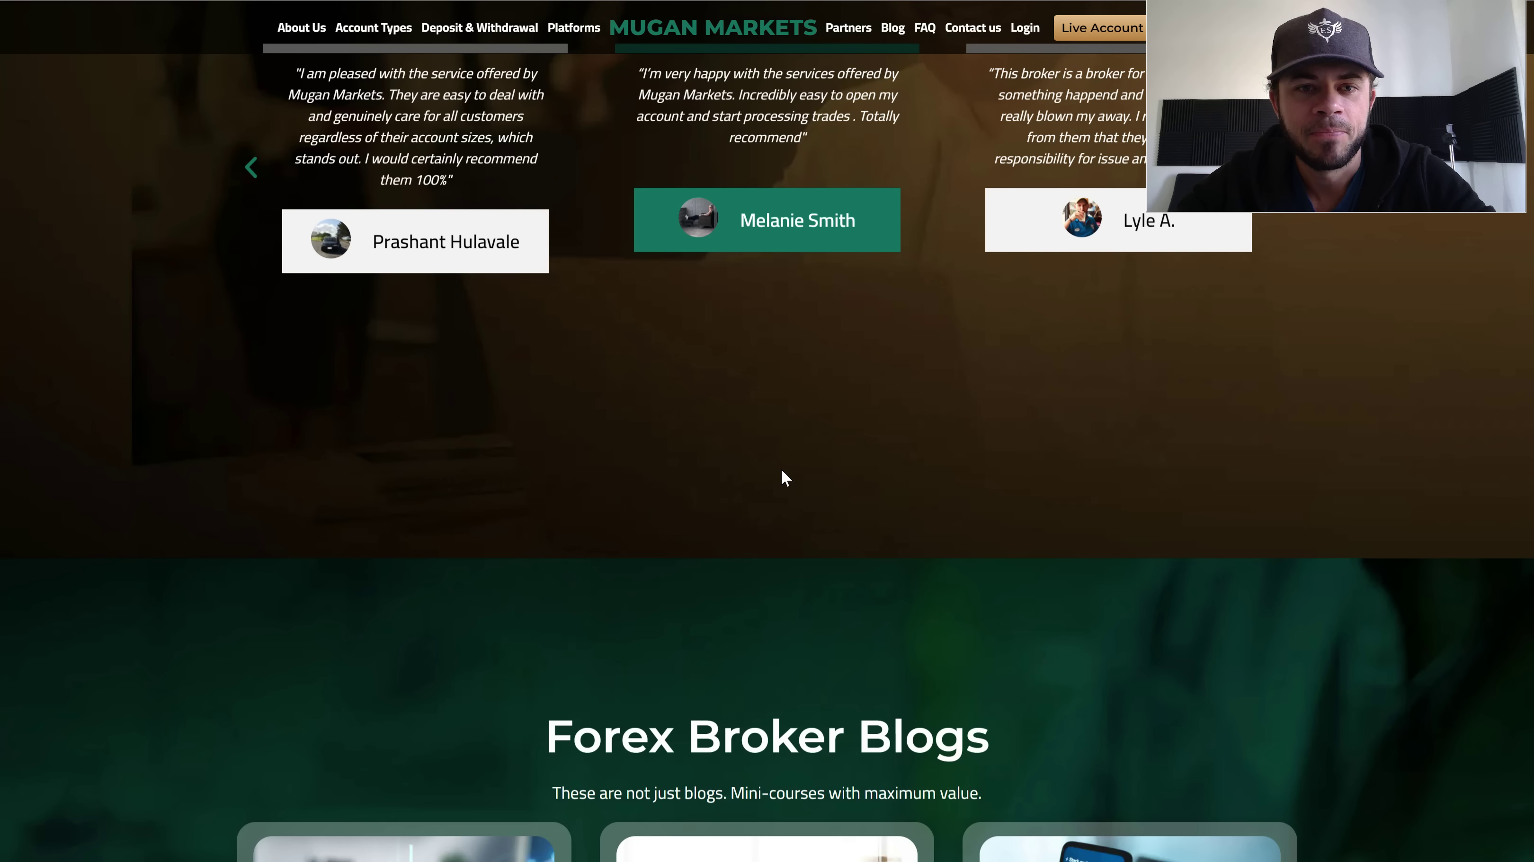
{"action": "scroll", "coordinate": [781, 470], "scroll_direction": "down", "scroll_amount": 15}
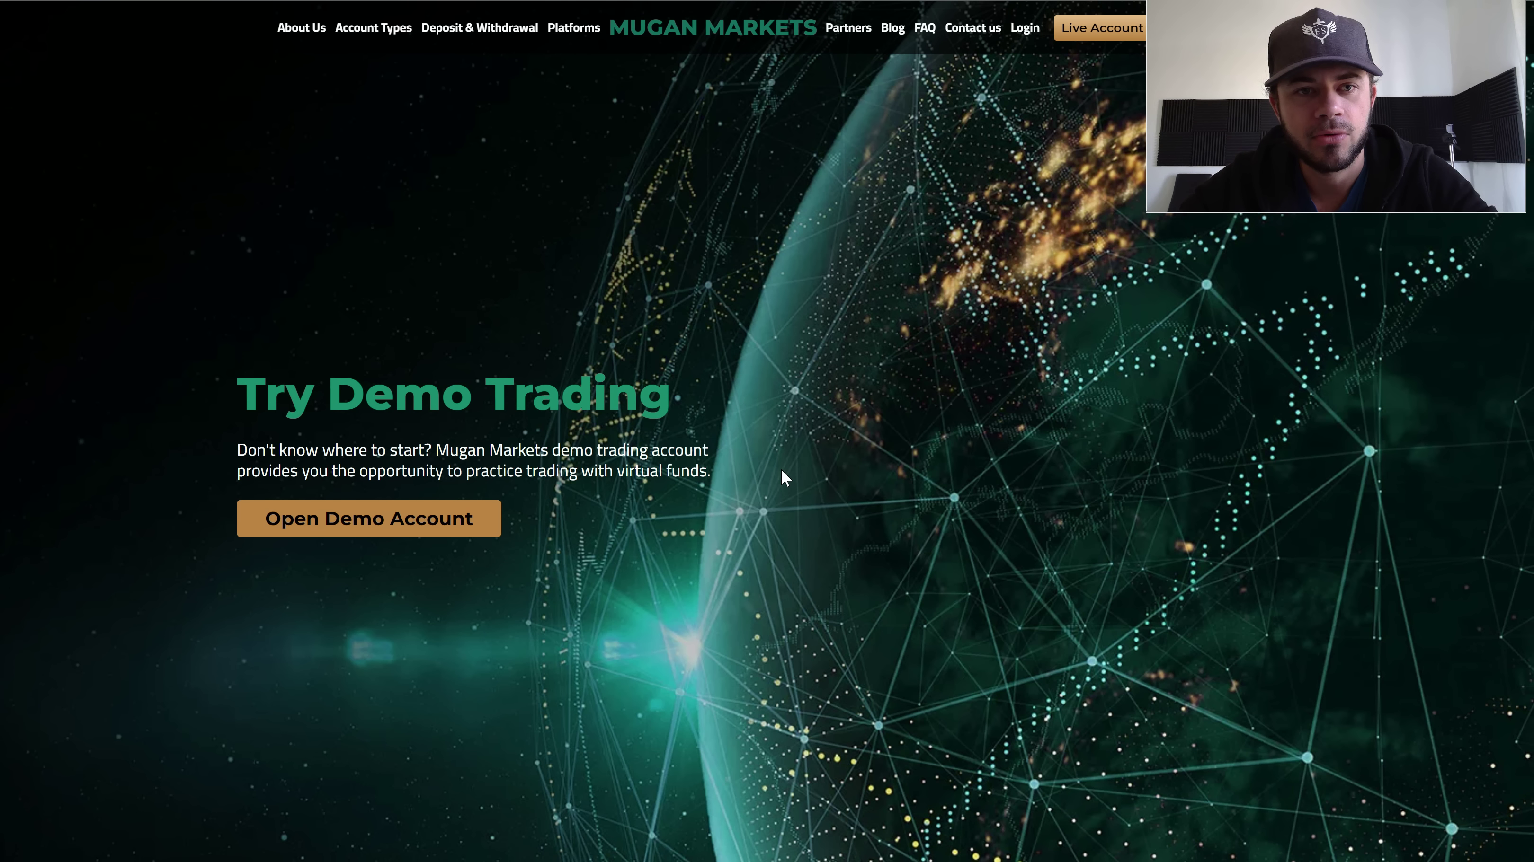
{"action": "scroll", "coordinate": [782, 480], "scroll_direction": "down", "scroll_amount": 3}
{"action": "scroll", "coordinate": [782, 480], "scroll_direction": "up", "scroll_amount": 12}
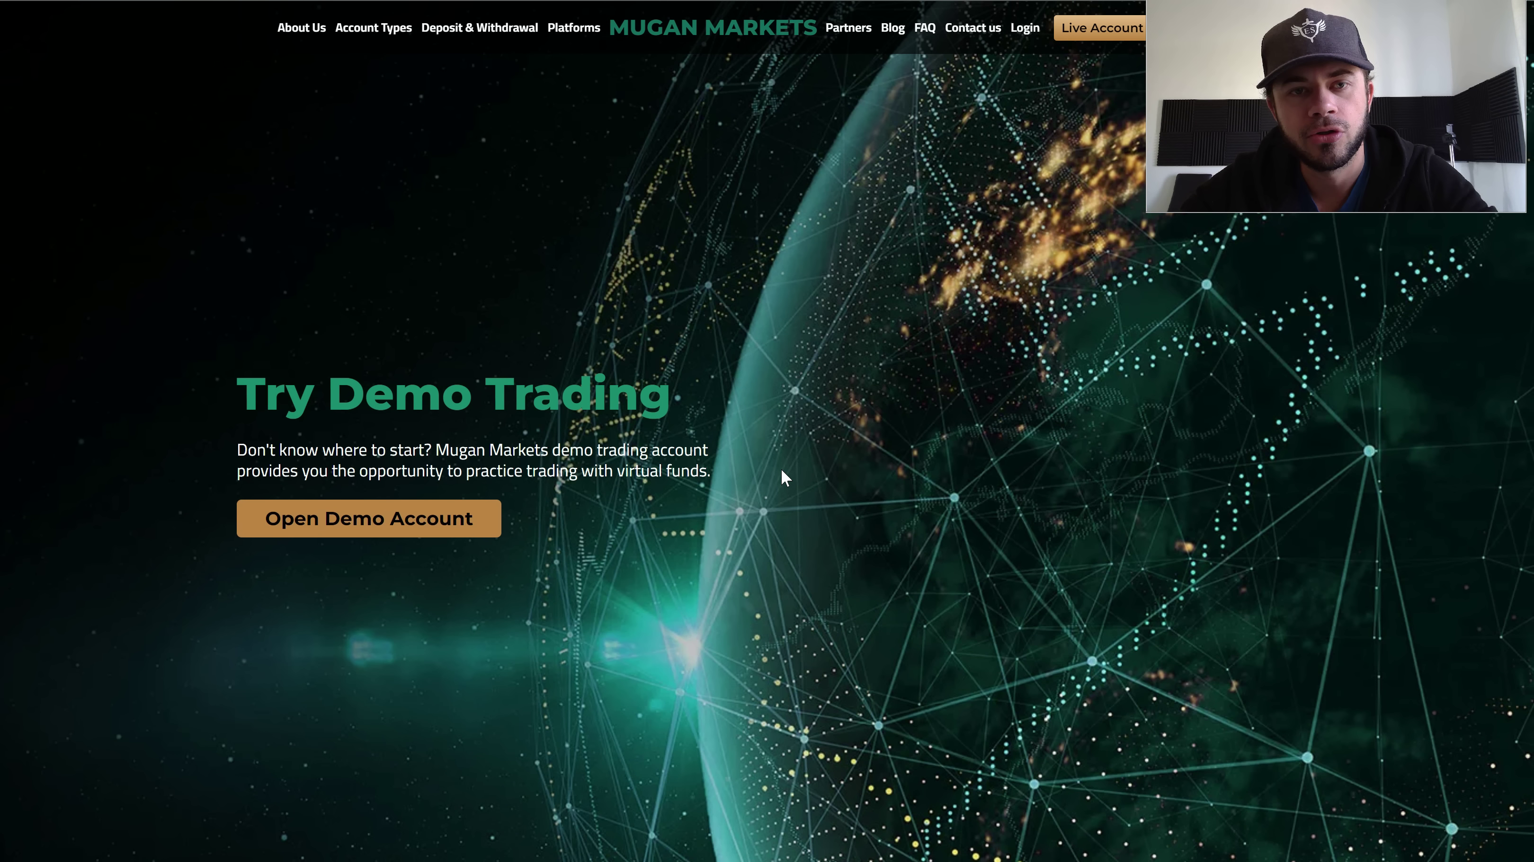
{"action": "scroll", "coordinate": [783, 477], "scroll_direction": "up", "scroll_amount": 10}
{"action": "scroll", "coordinate": [782, 469], "scroll_direction": "up", "scroll_amount": 5}
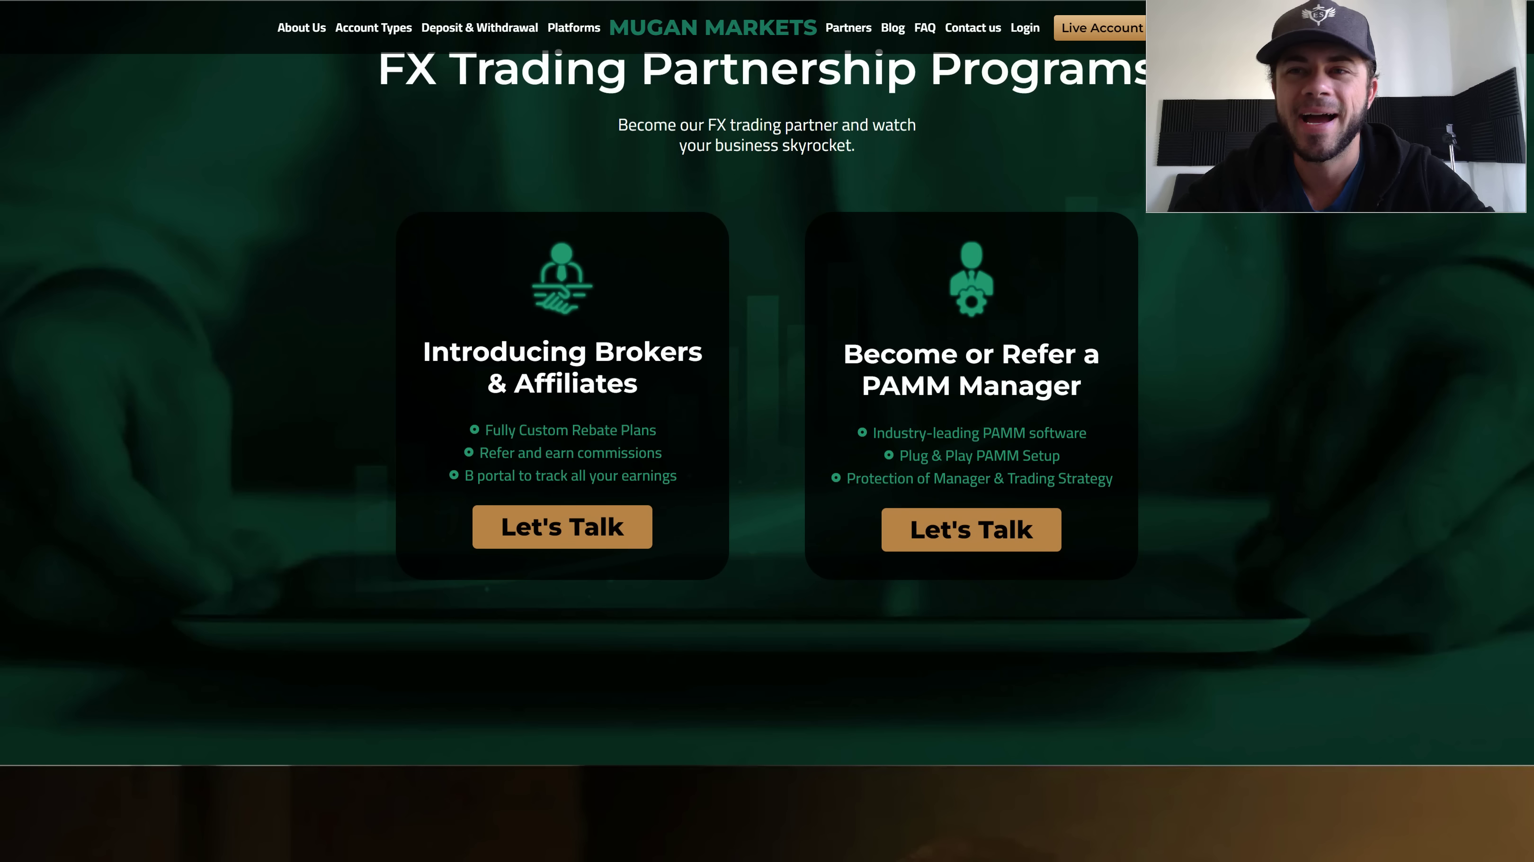
Open the Live Account sign-up form and look over its registration fields
{"action": "left_click", "coordinate": [1100, 37]}
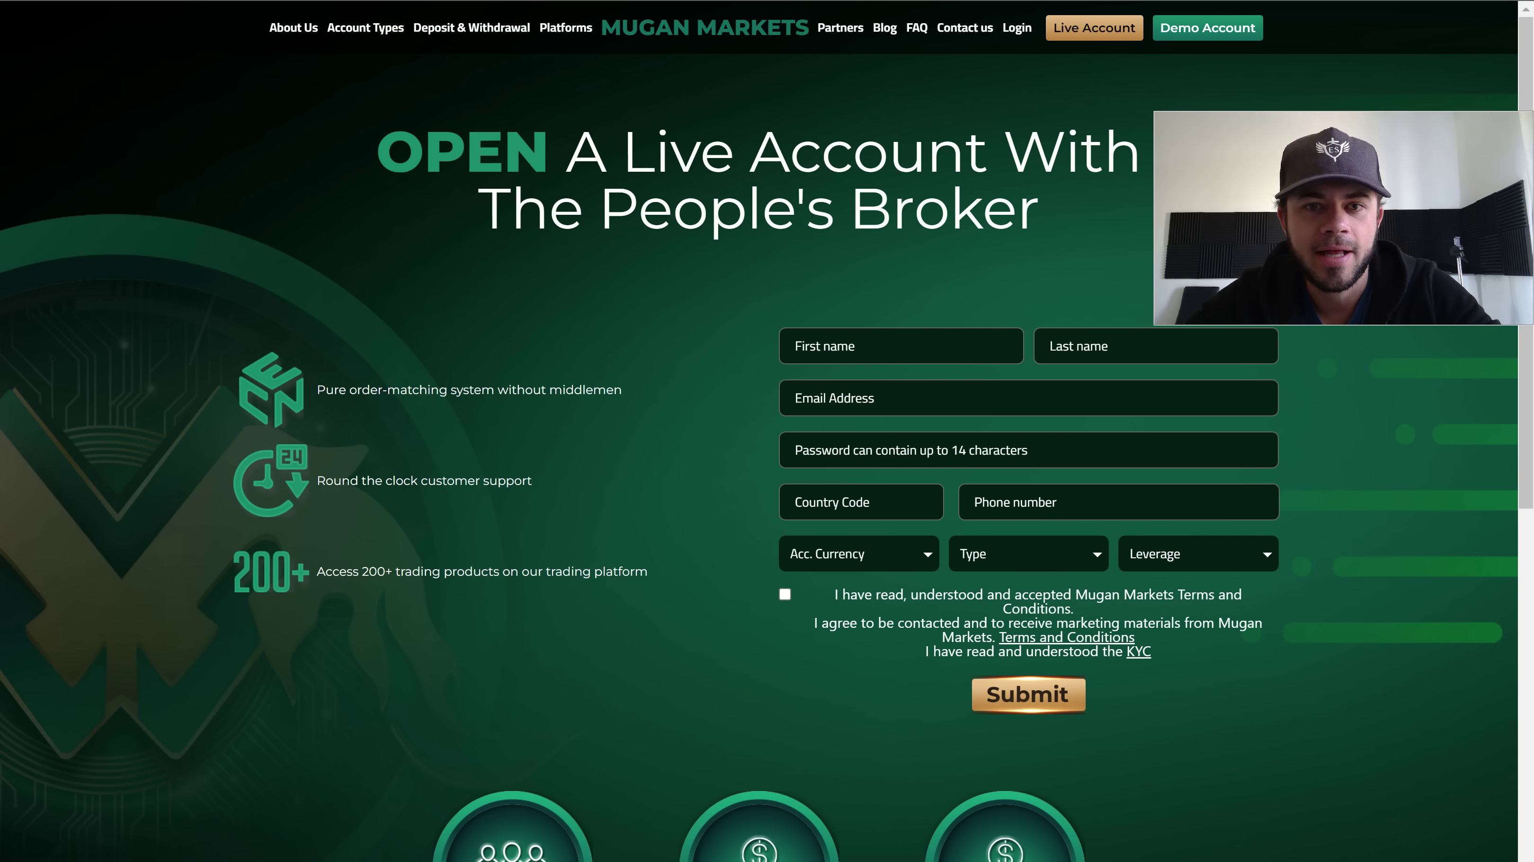
{"action": "scroll", "coordinate": [982, 494], "scroll_direction": "down", "scroll_amount": 2}
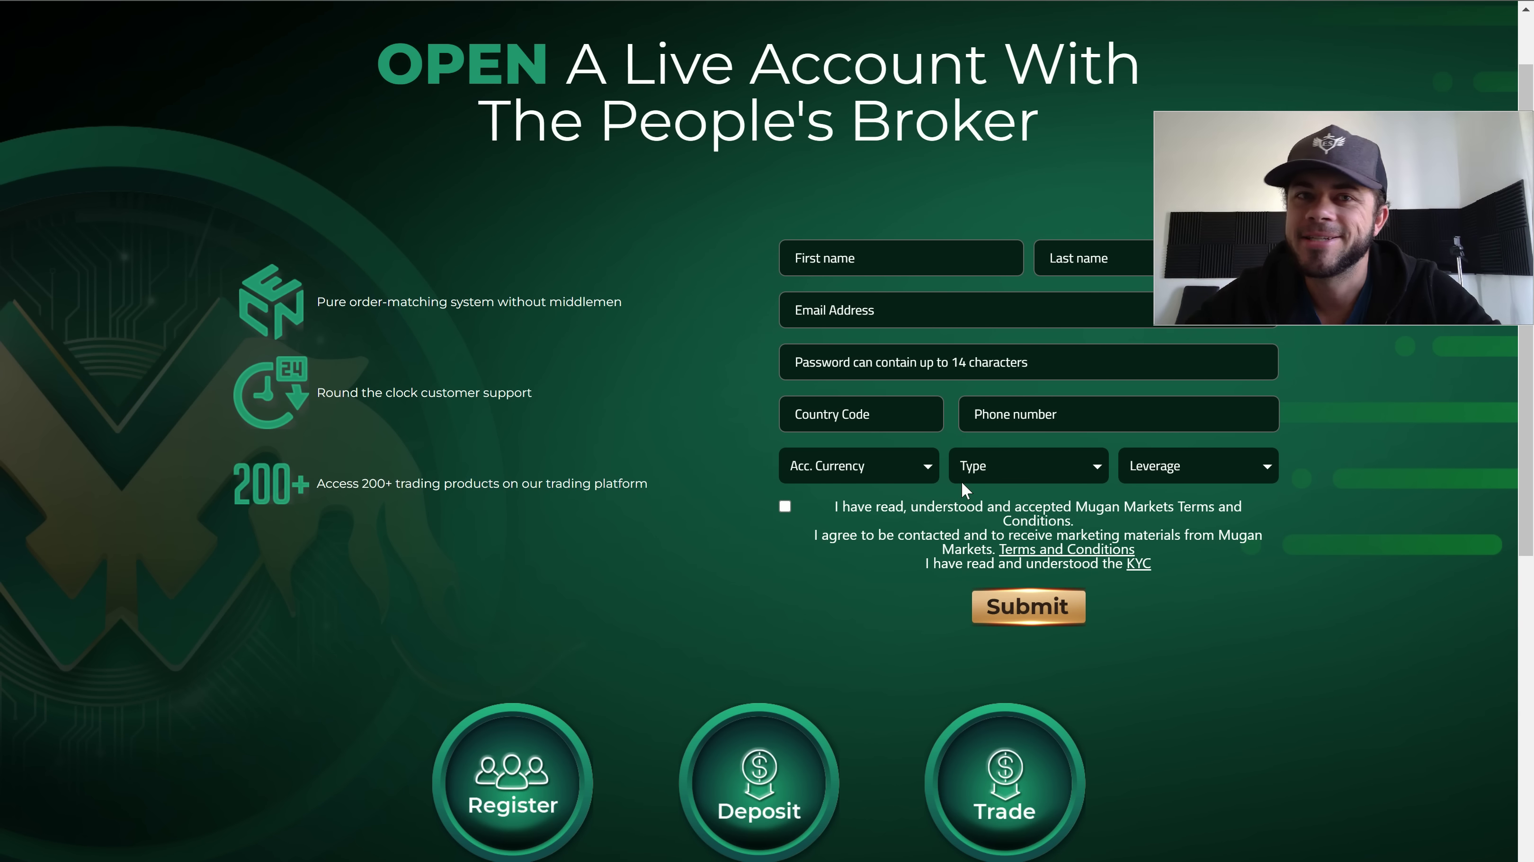
{"action": "scroll", "coordinate": [960, 481], "scroll_direction": "up", "scroll_amount": 2}
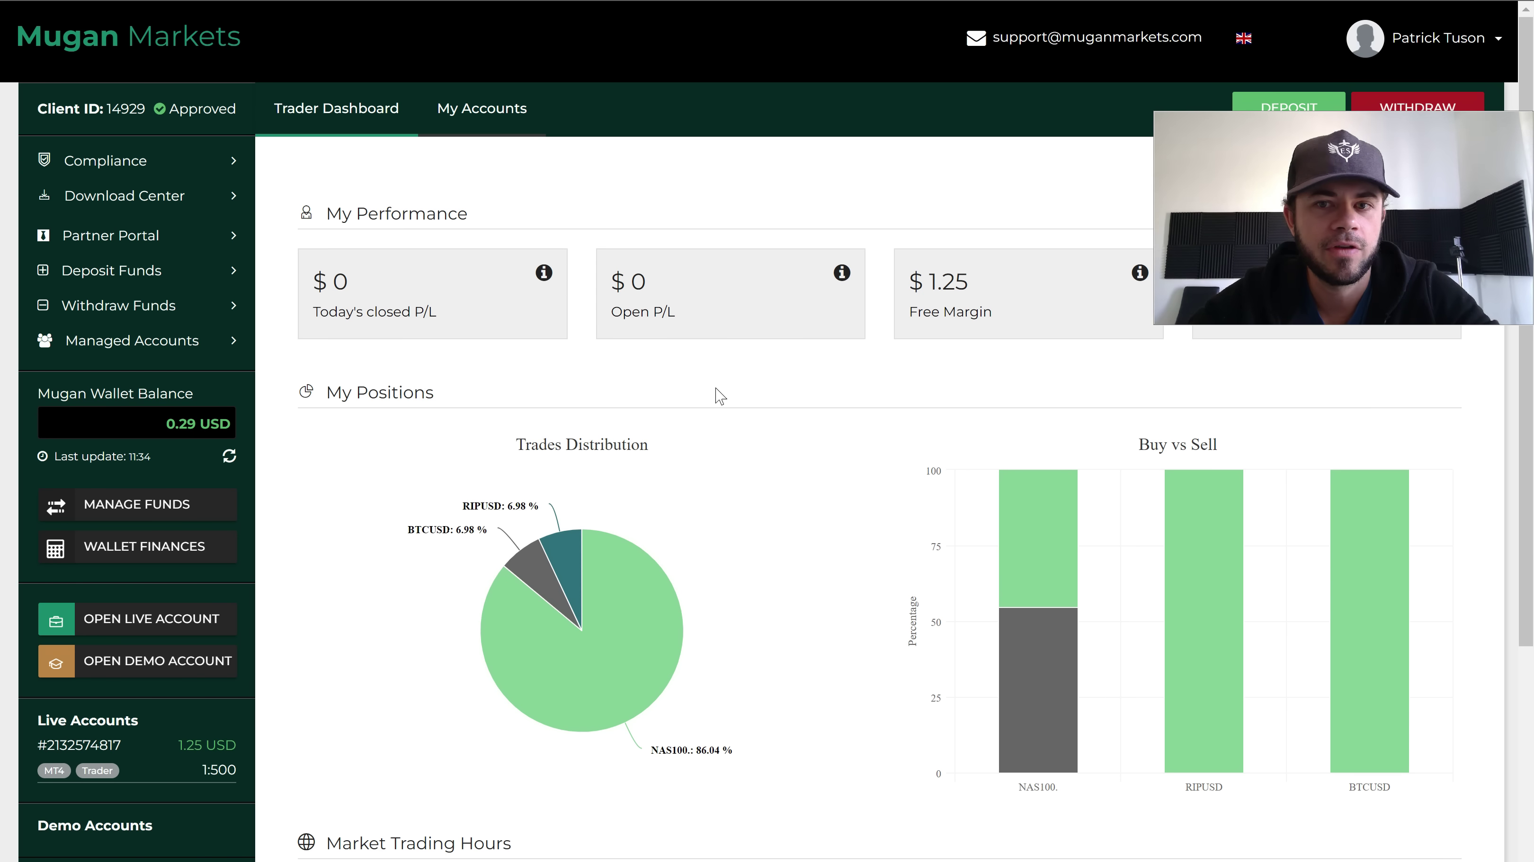
{"action": "scroll", "coordinate": [766, 455], "scroll_direction": "down", "scroll_amount": 2}
{"action": "scroll", "coordinate": [604, 514], "scroll_direction": "up", "scroll_amount": 2}
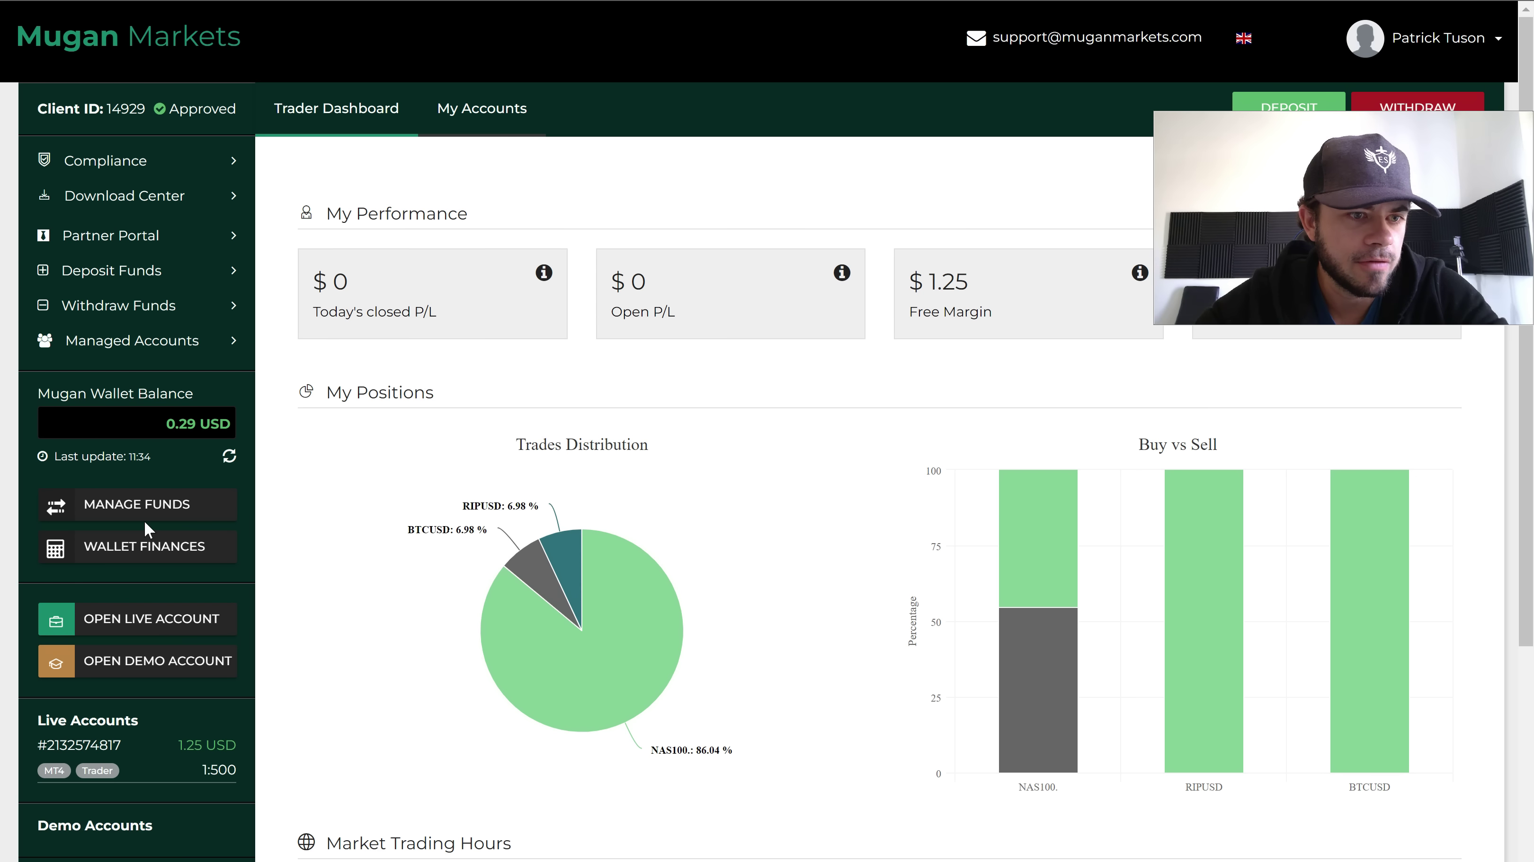
{"action": "scroll", "coordinate": [144, 520], "scroll_direction": "down", "scroll_amount": 5}
{"action": "scroll", "coordinate": [142, 517], "scroll_direction": "up", "scroll_amount": 5}
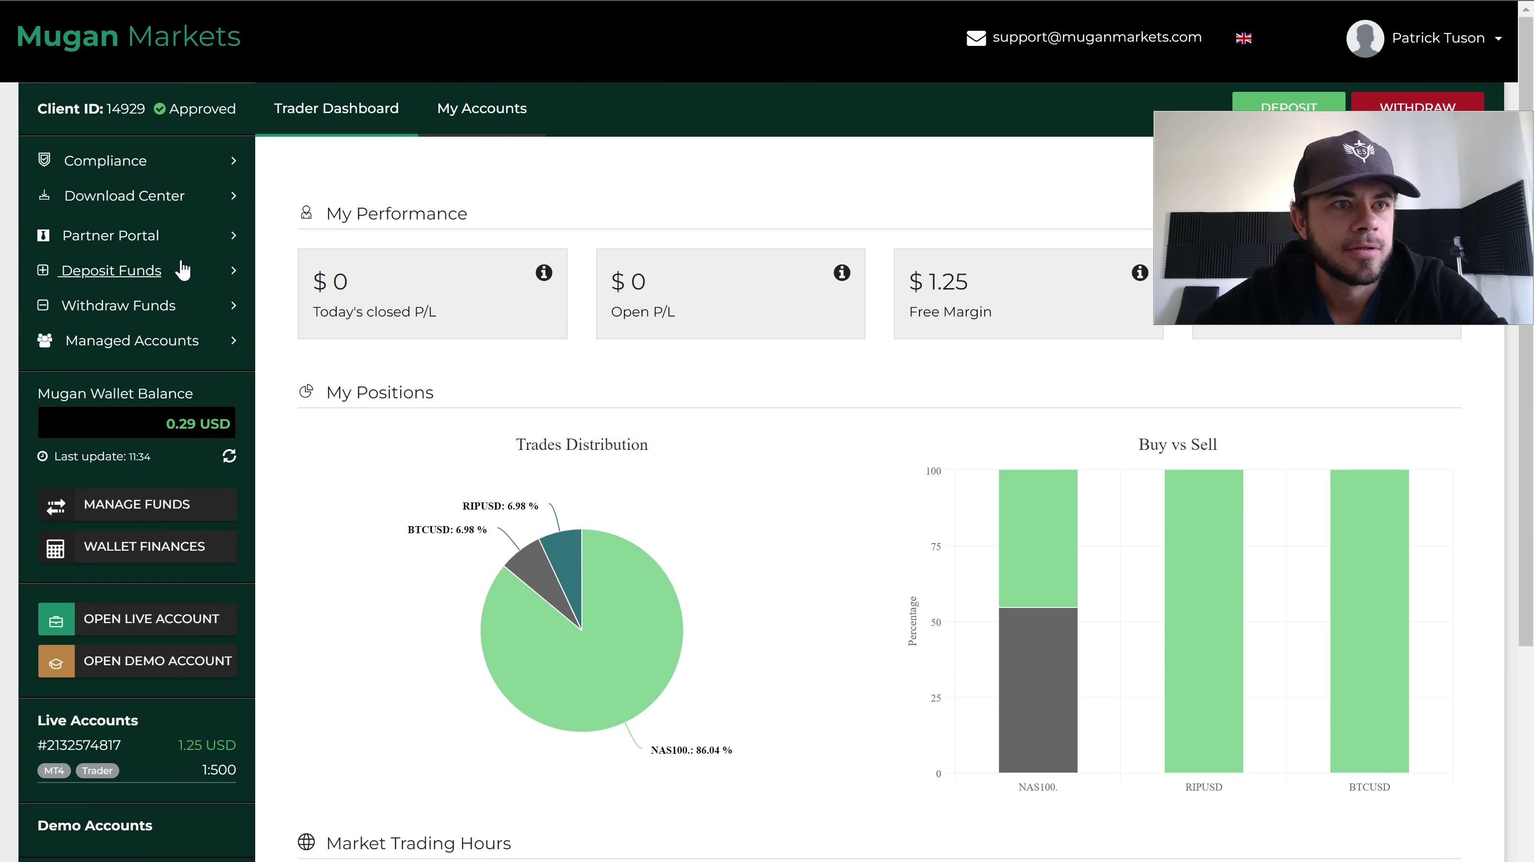
Open the Deposit Funds page and review the crypto deposit fee table
{"action": "left_click", "coordinate": [162, 271]}
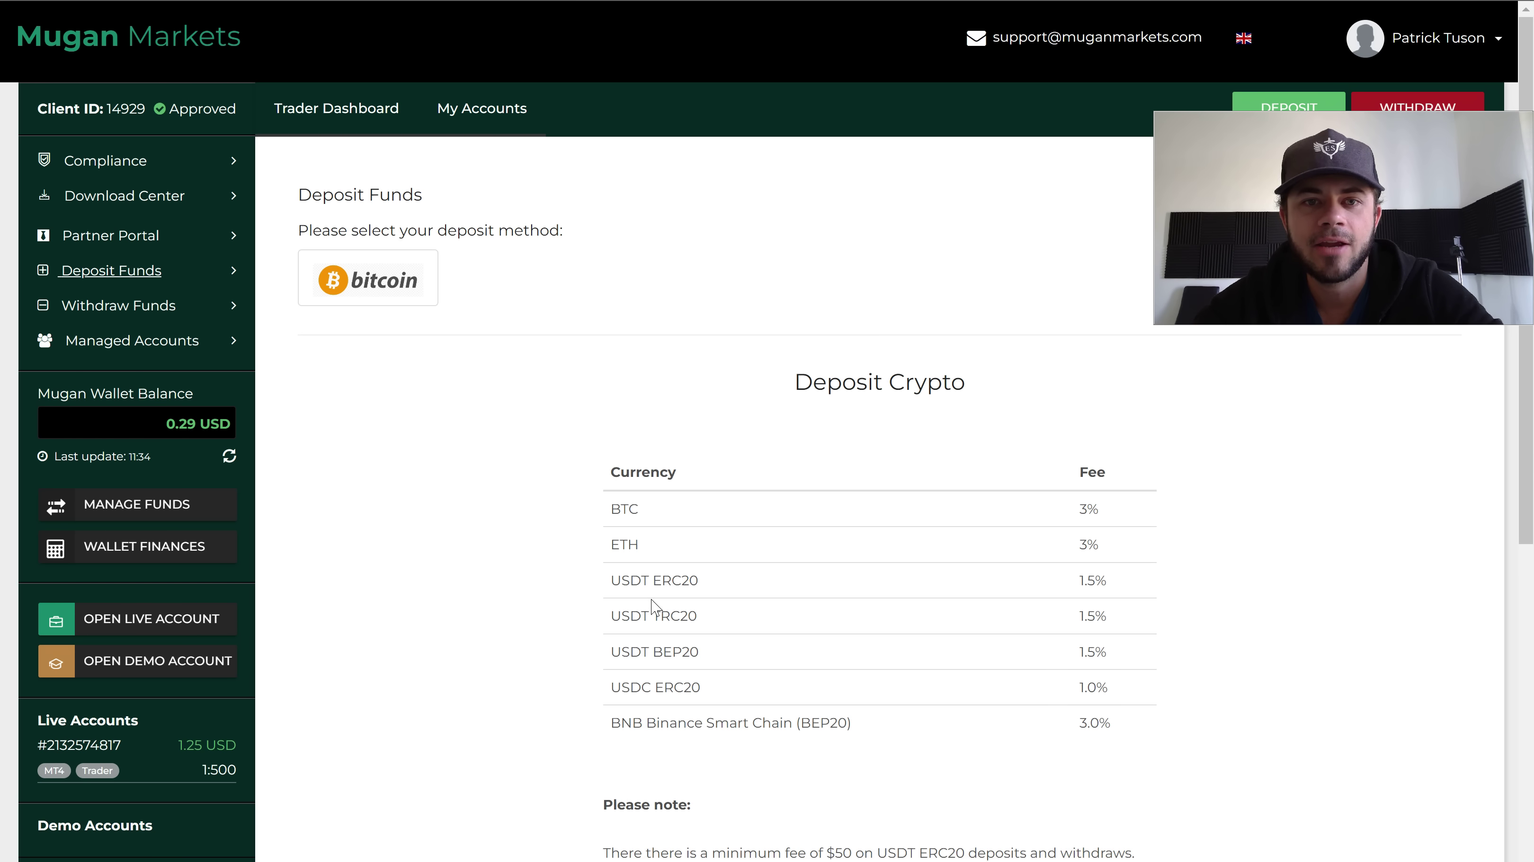
{"action": "scroll", "coordinate": [740, 621], "scroll_direction": "down", "scroll_amount": 5}
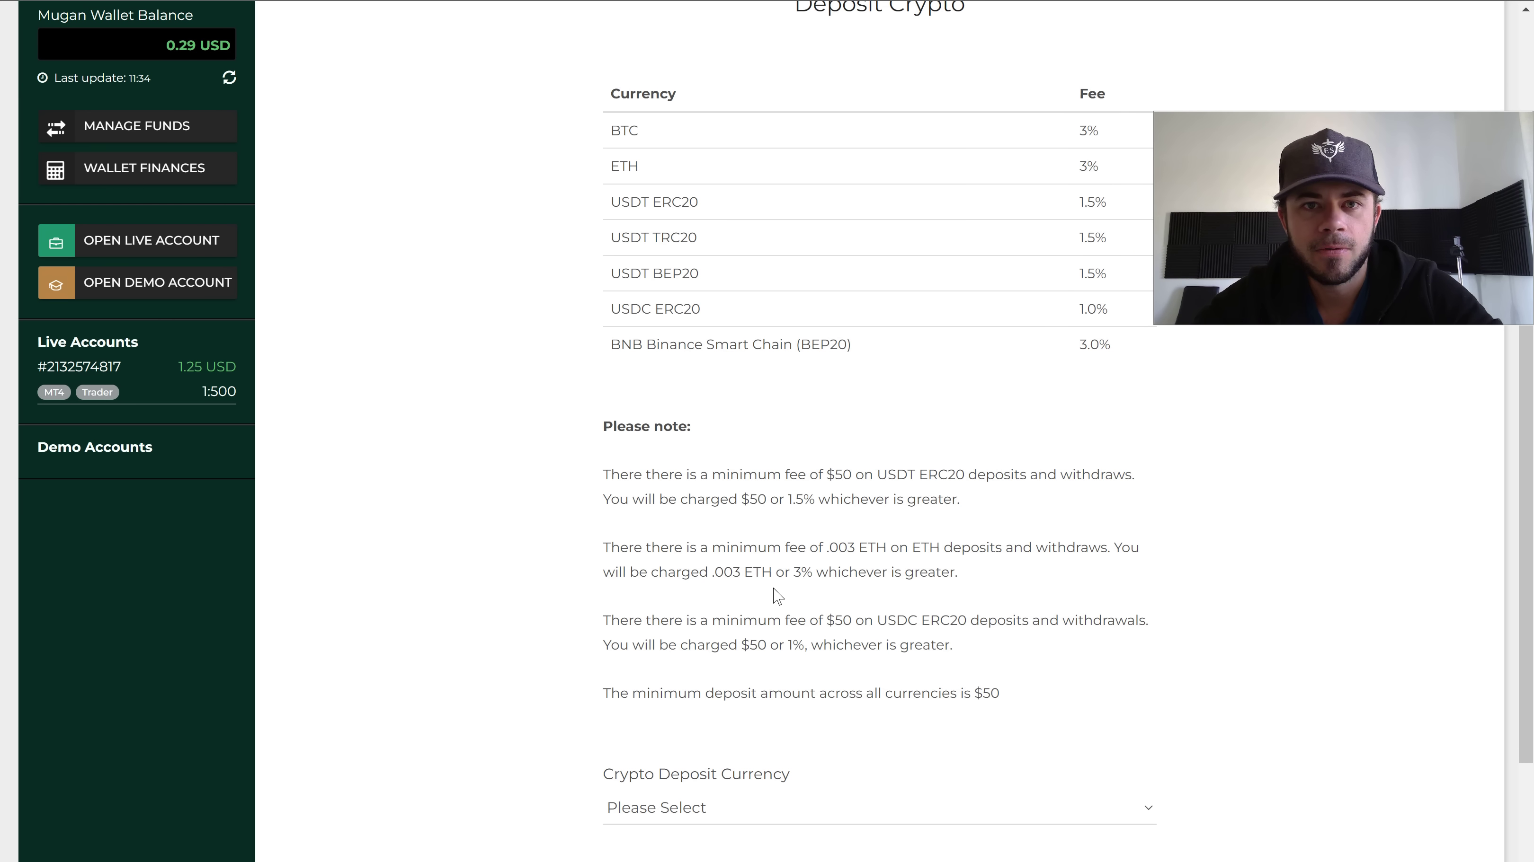
{"action": "scroll", "coordinate": [779, 595], "scroll_direction": "down", "scroll_amount": 3}
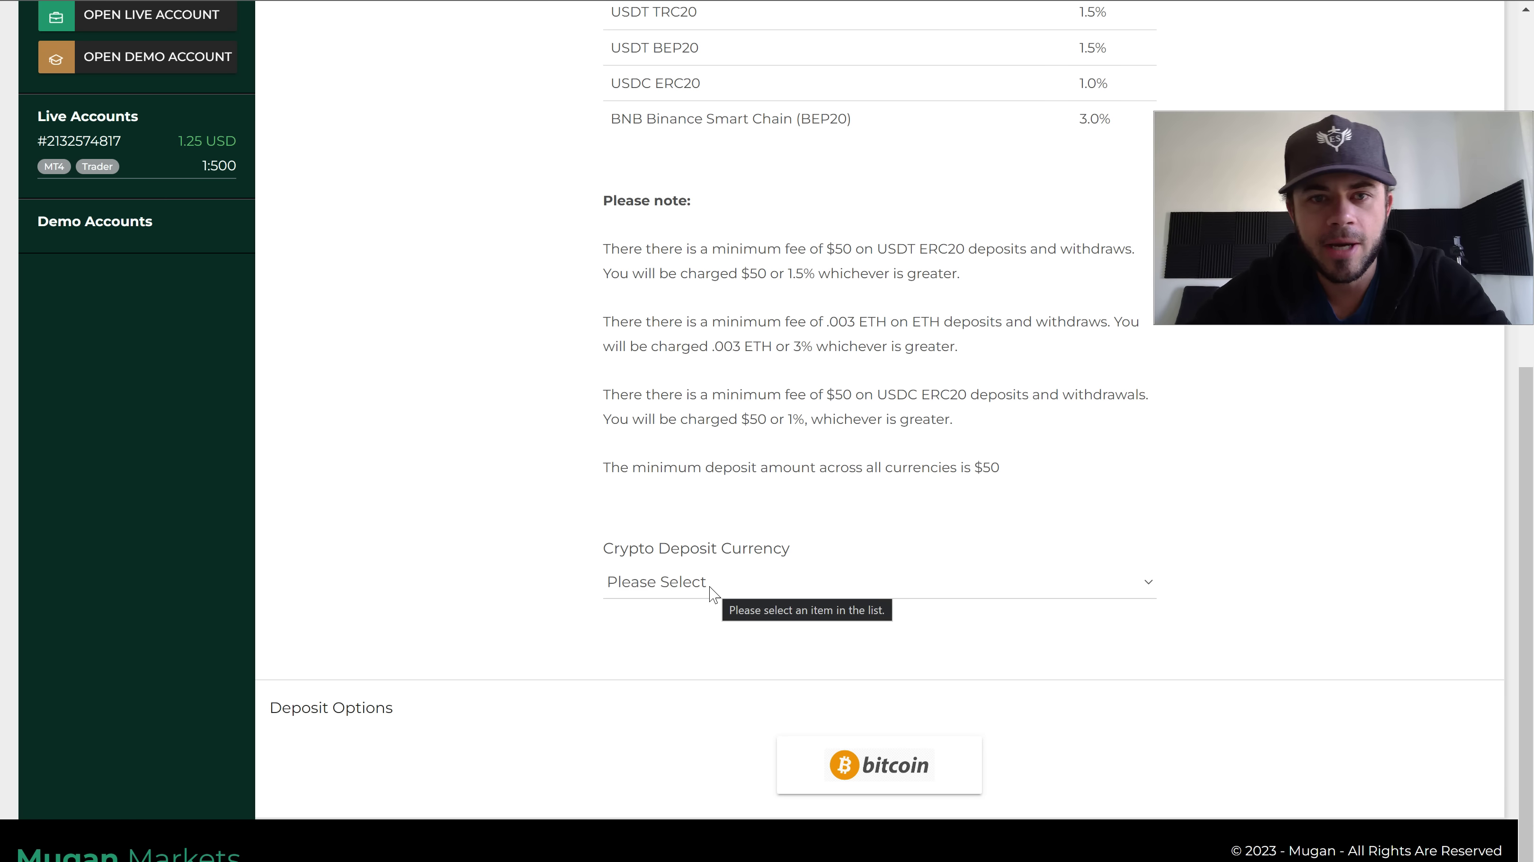
Choose USDT ERC20 as the deposit currency and copy its deposit address
{"action": "left_click", "coordinate": [710, 589]}
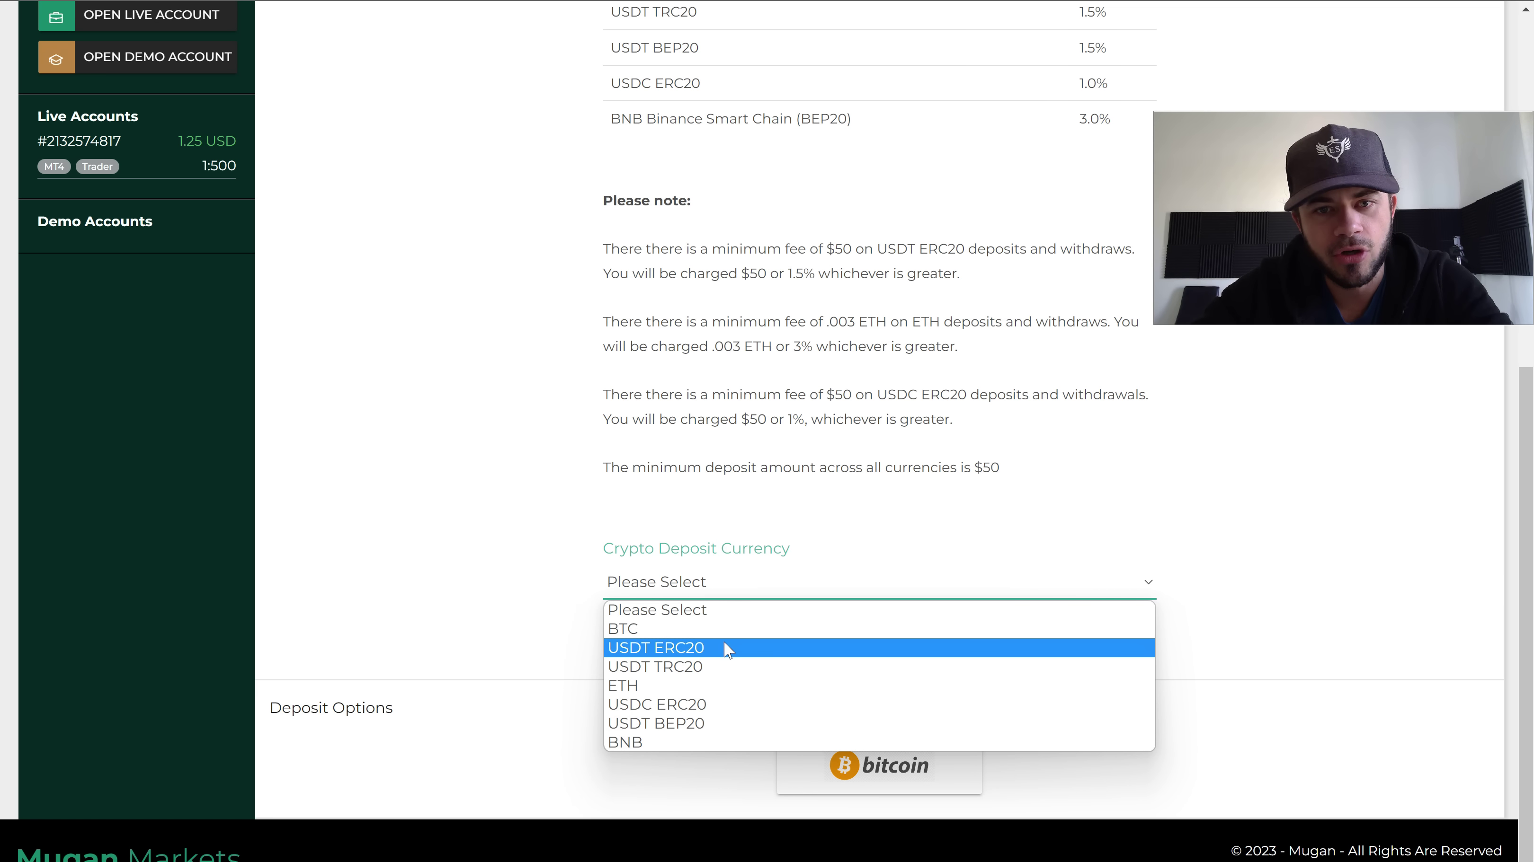
{"action": "left_click", "coordinate": [712, 649]}
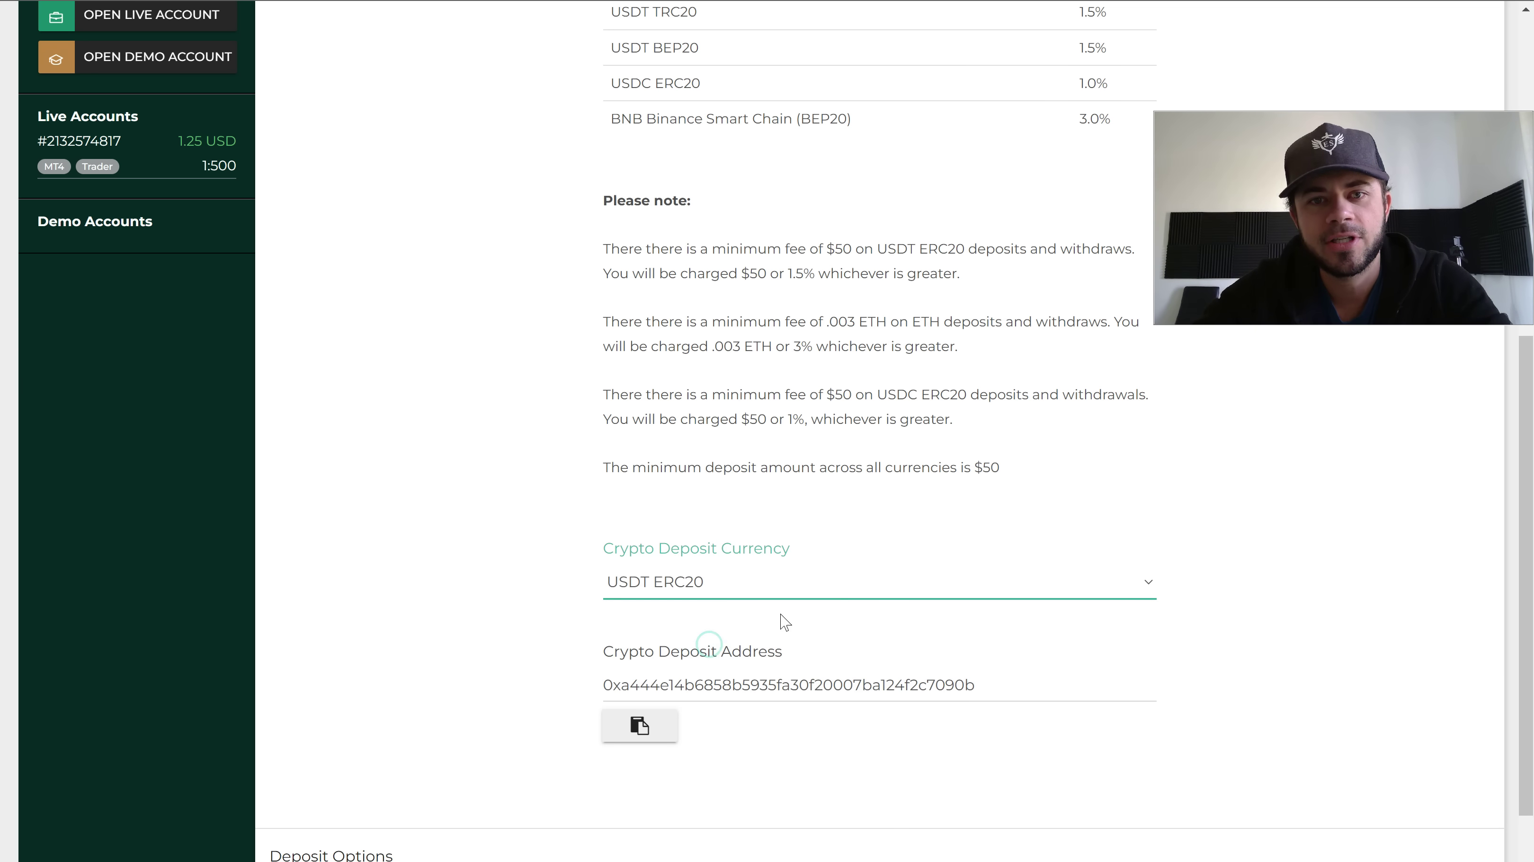
{"action": "scroll", "coordinate": [780, 620], "scroll_direction": "down", "scroll_amount": 2}
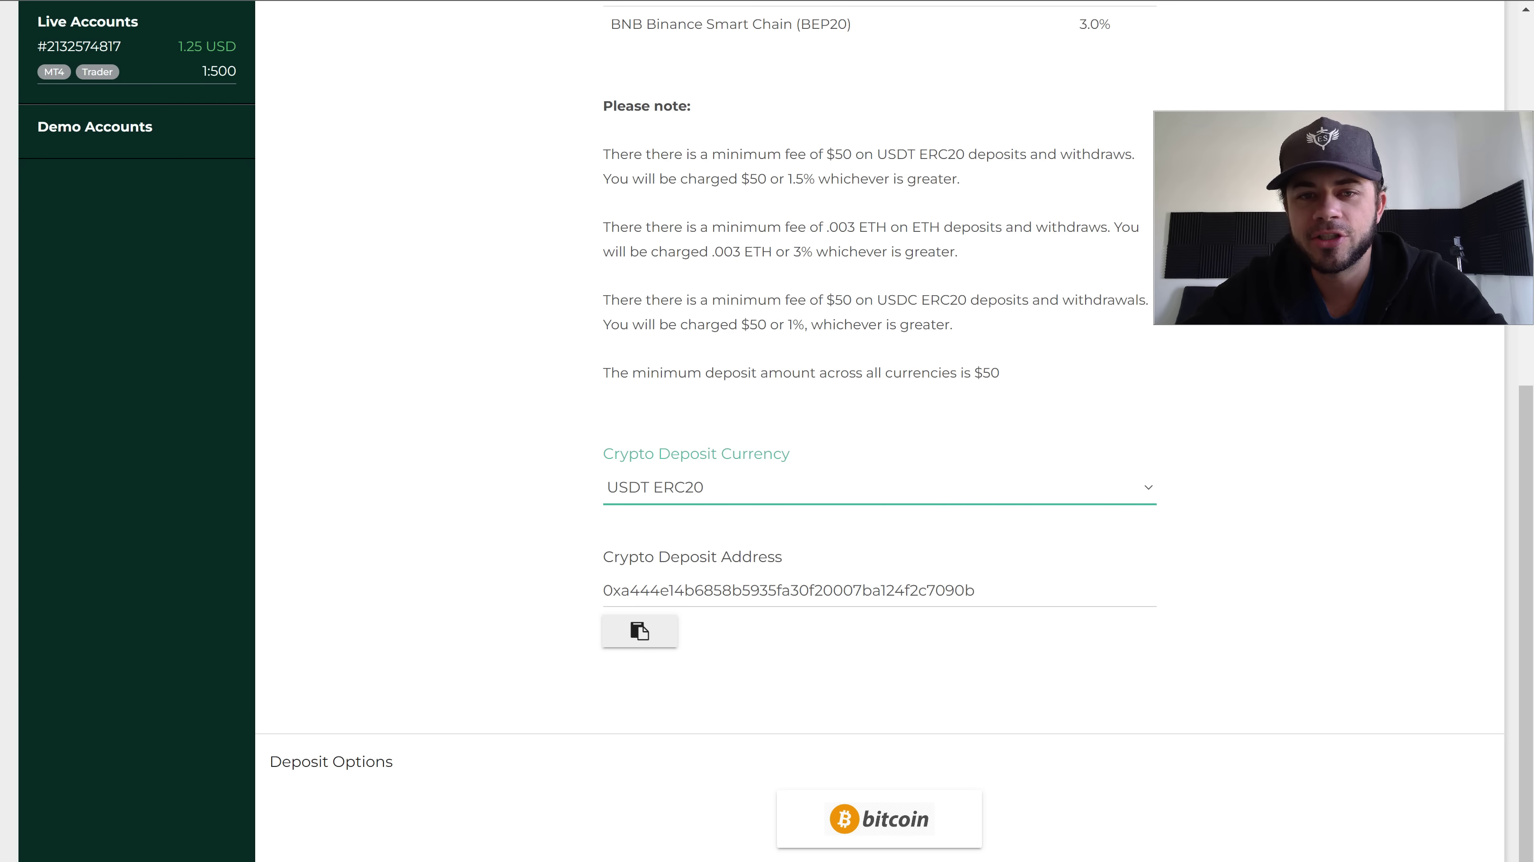
{"action": "left_click", "coordinate": [655, 619]}
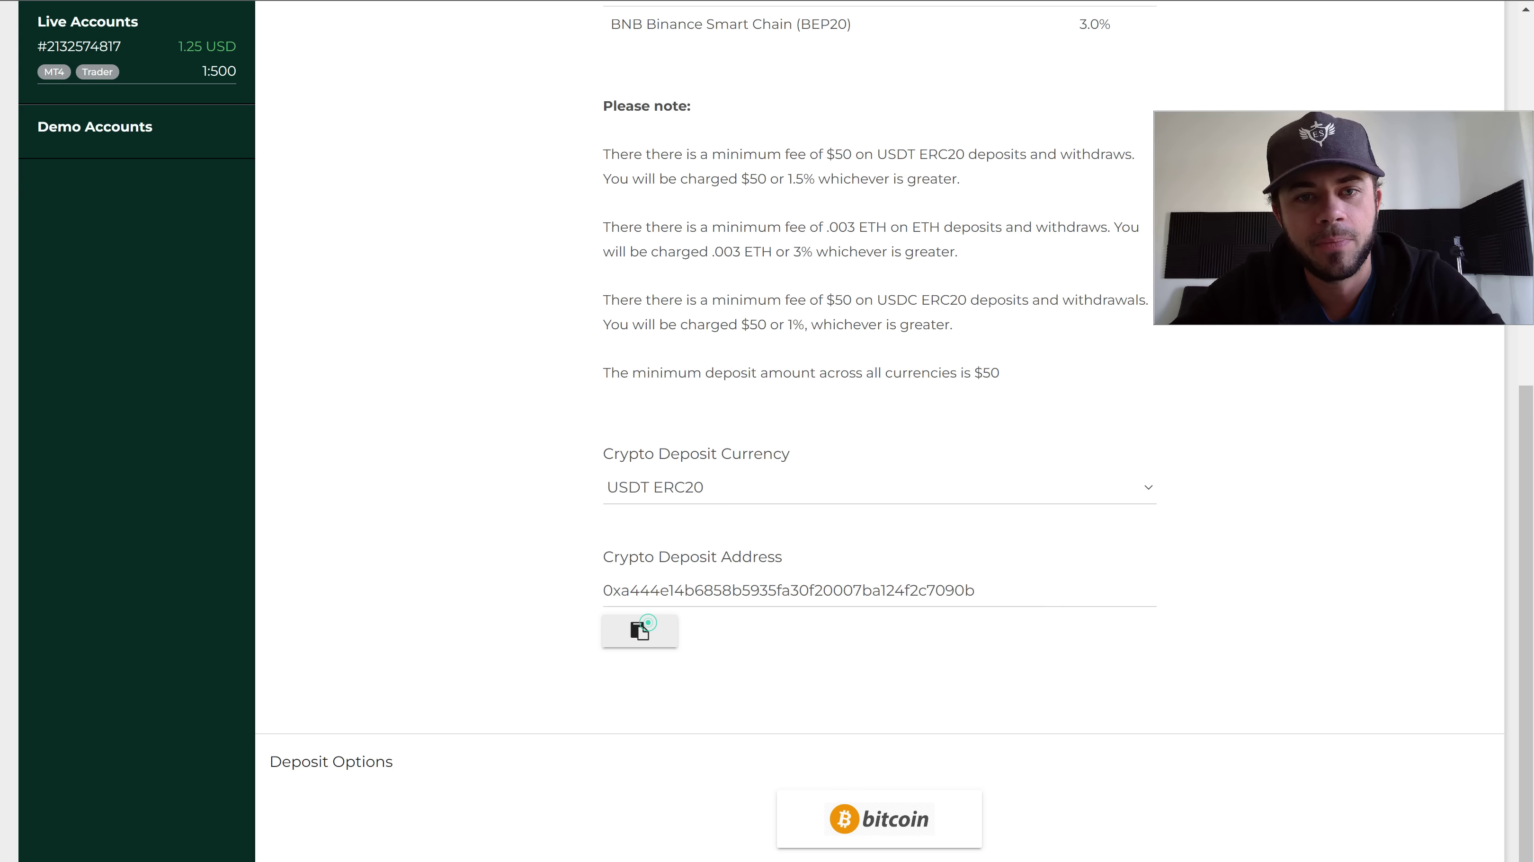
{"action": "left_click_drag", "start_coordinate": [789, 590], "coordinate": [975, 591]}
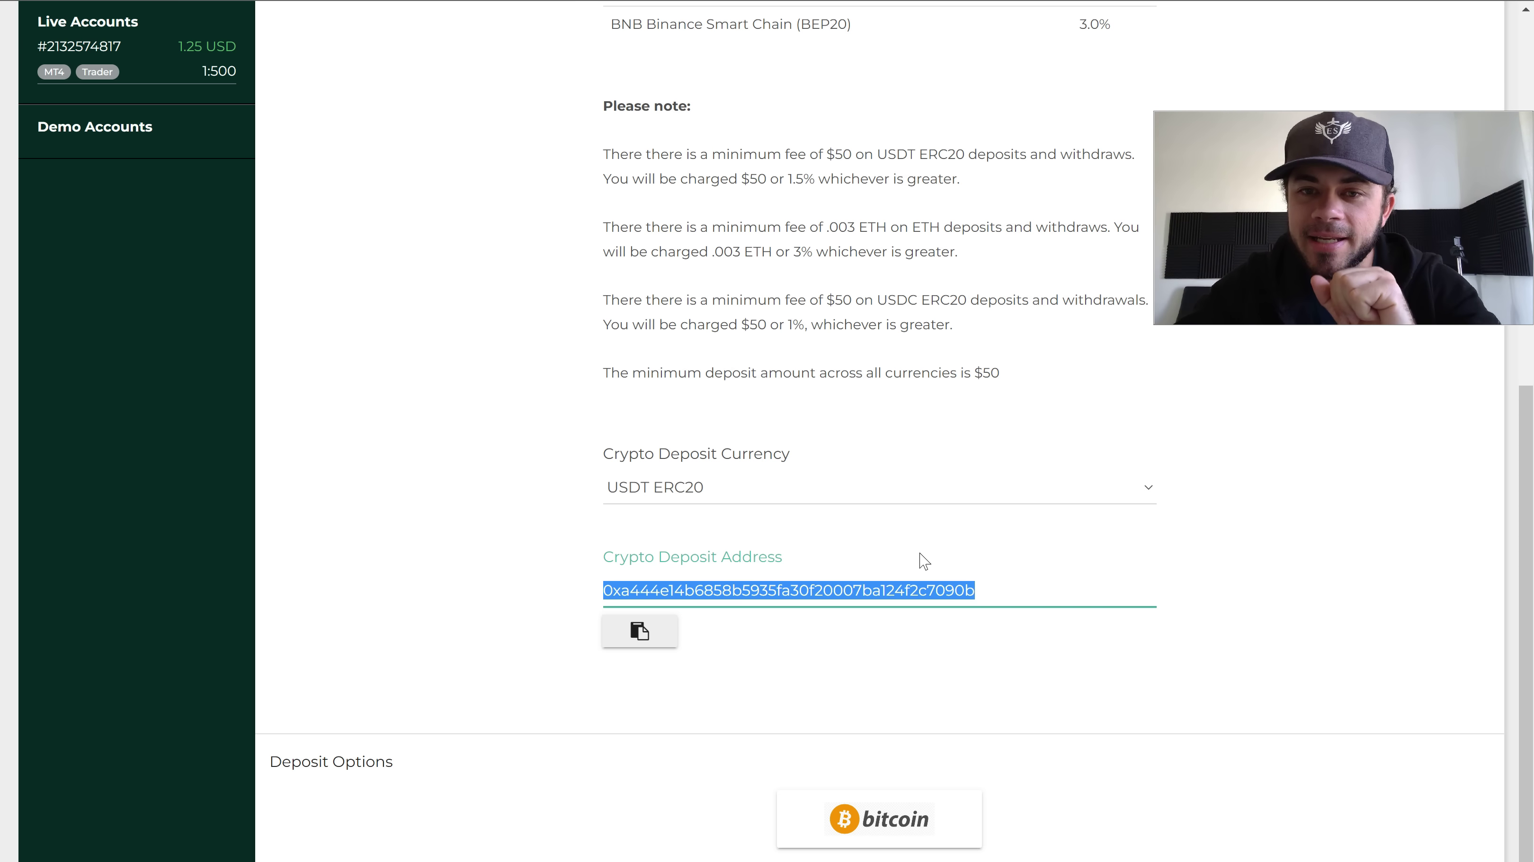
{"action": "scroll", "coordinate": [917, 554], "scroll_direction": "up", "scroll_amount": 10}
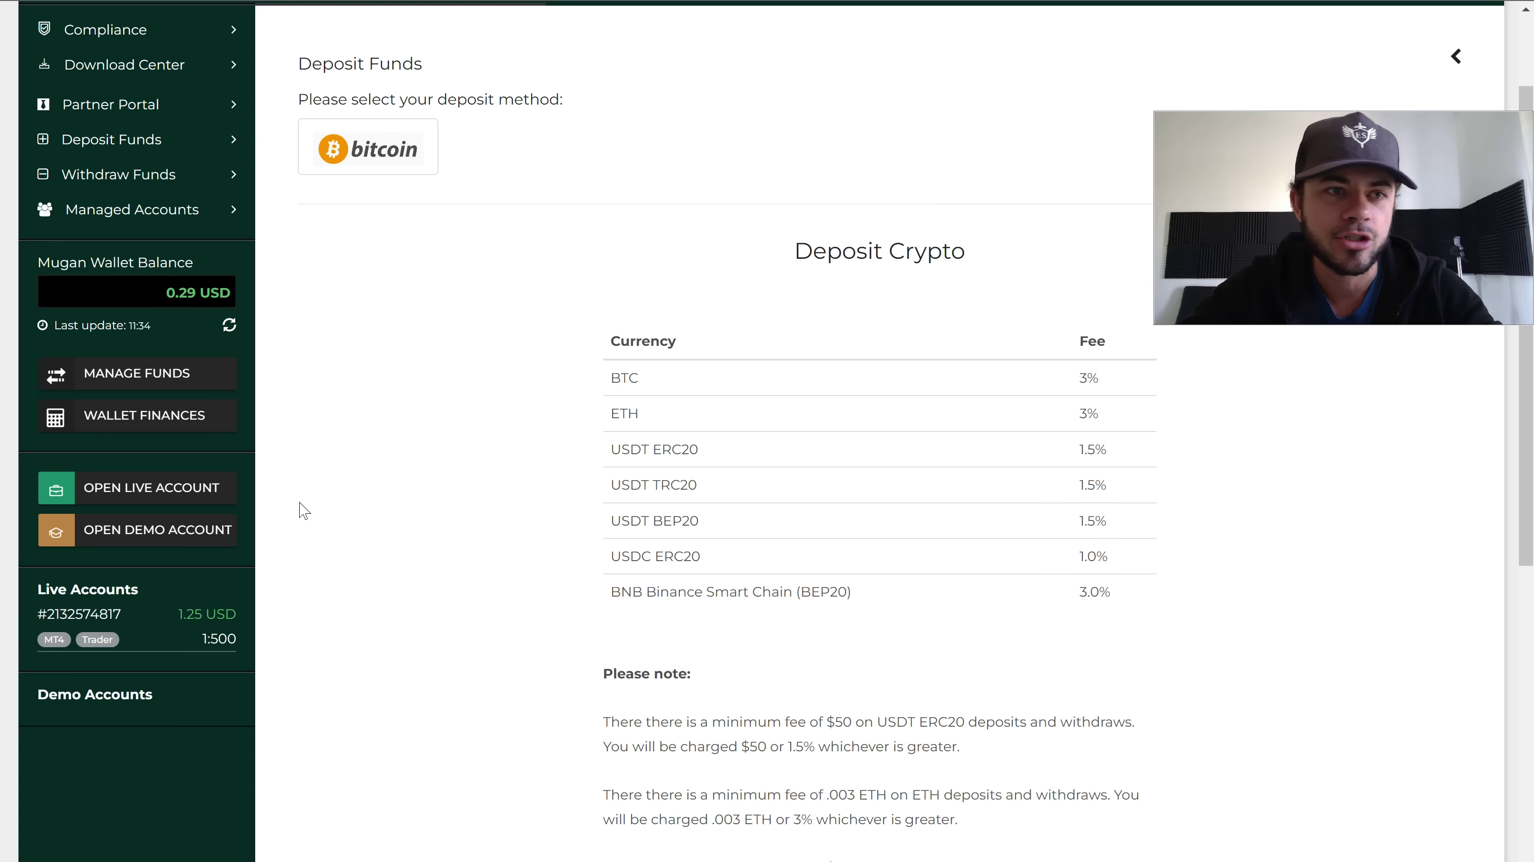
Open the live MT4 account and highlight Total Deposits 565, Withdrawals -900, Closed P/L 336.25
{"action": "left_click", "coordinate": [104, 615]}
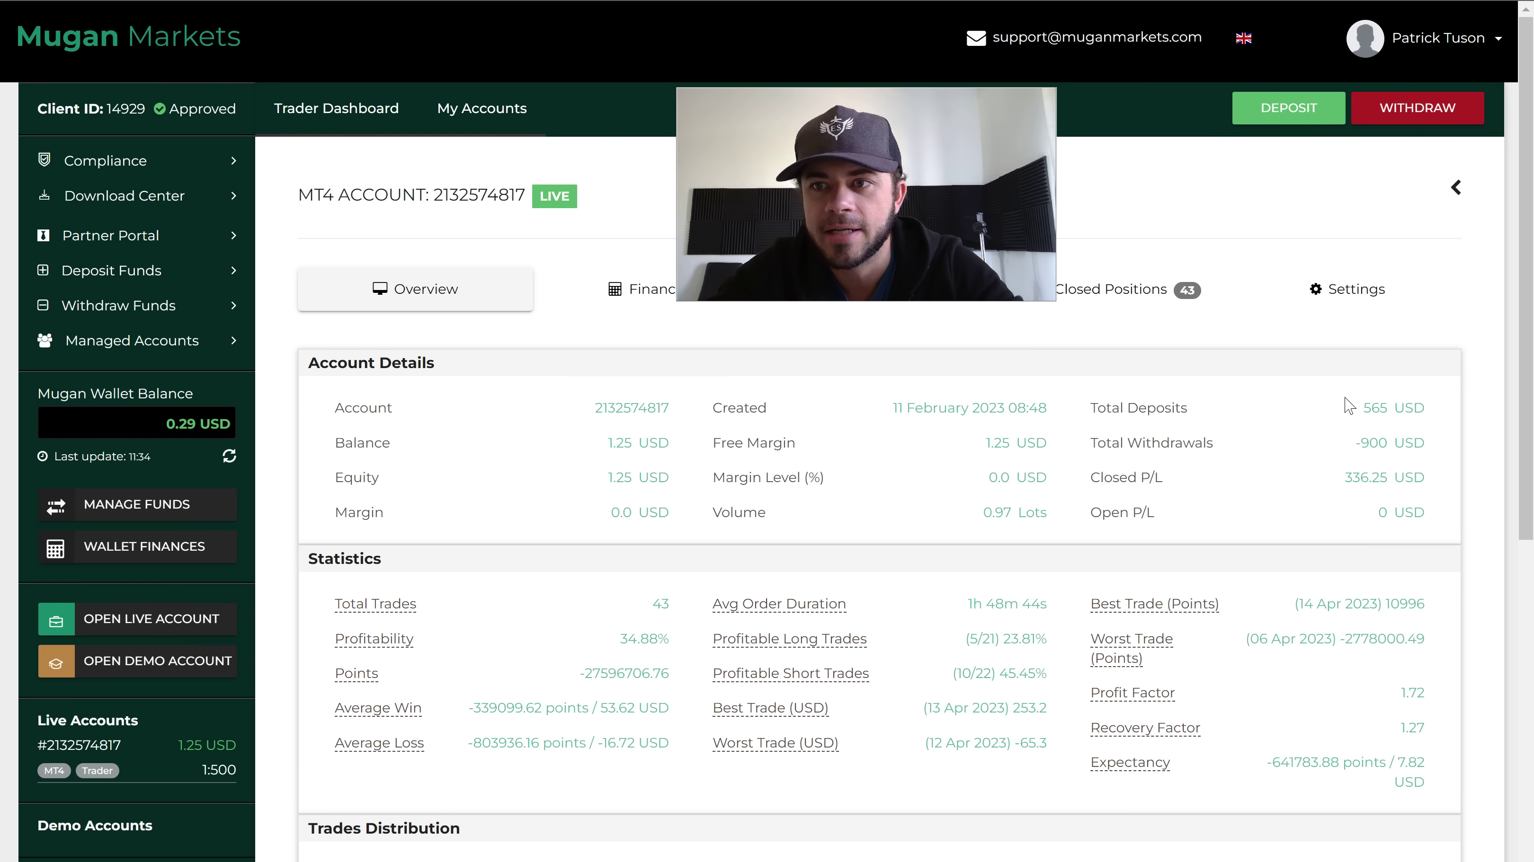
{"action": "double_click", "coordinate": [1365, 408]}
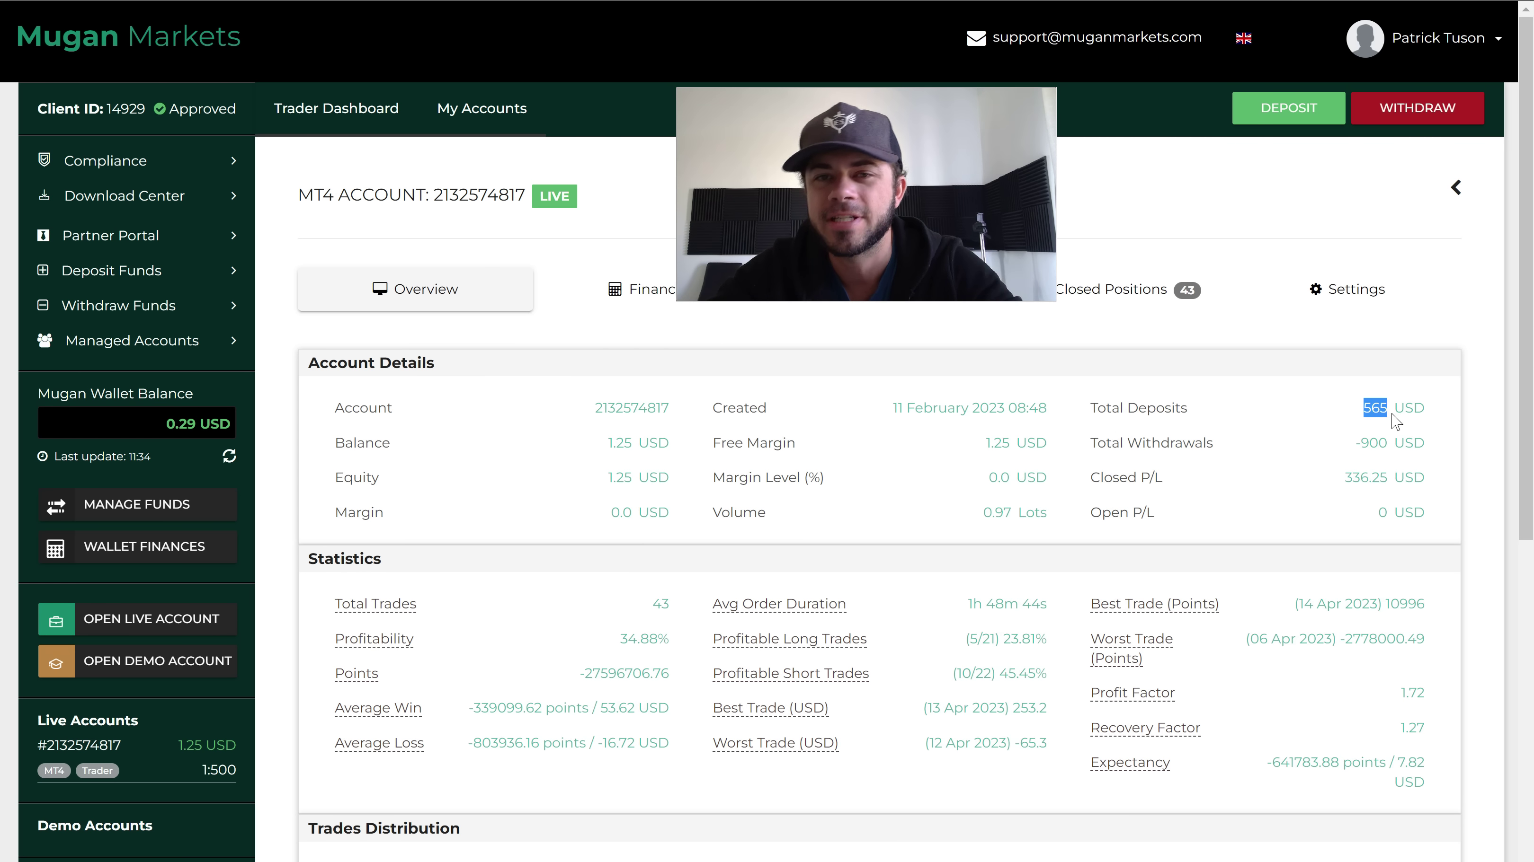
{"action": "double_click", "coordinate": [1357, 442]}
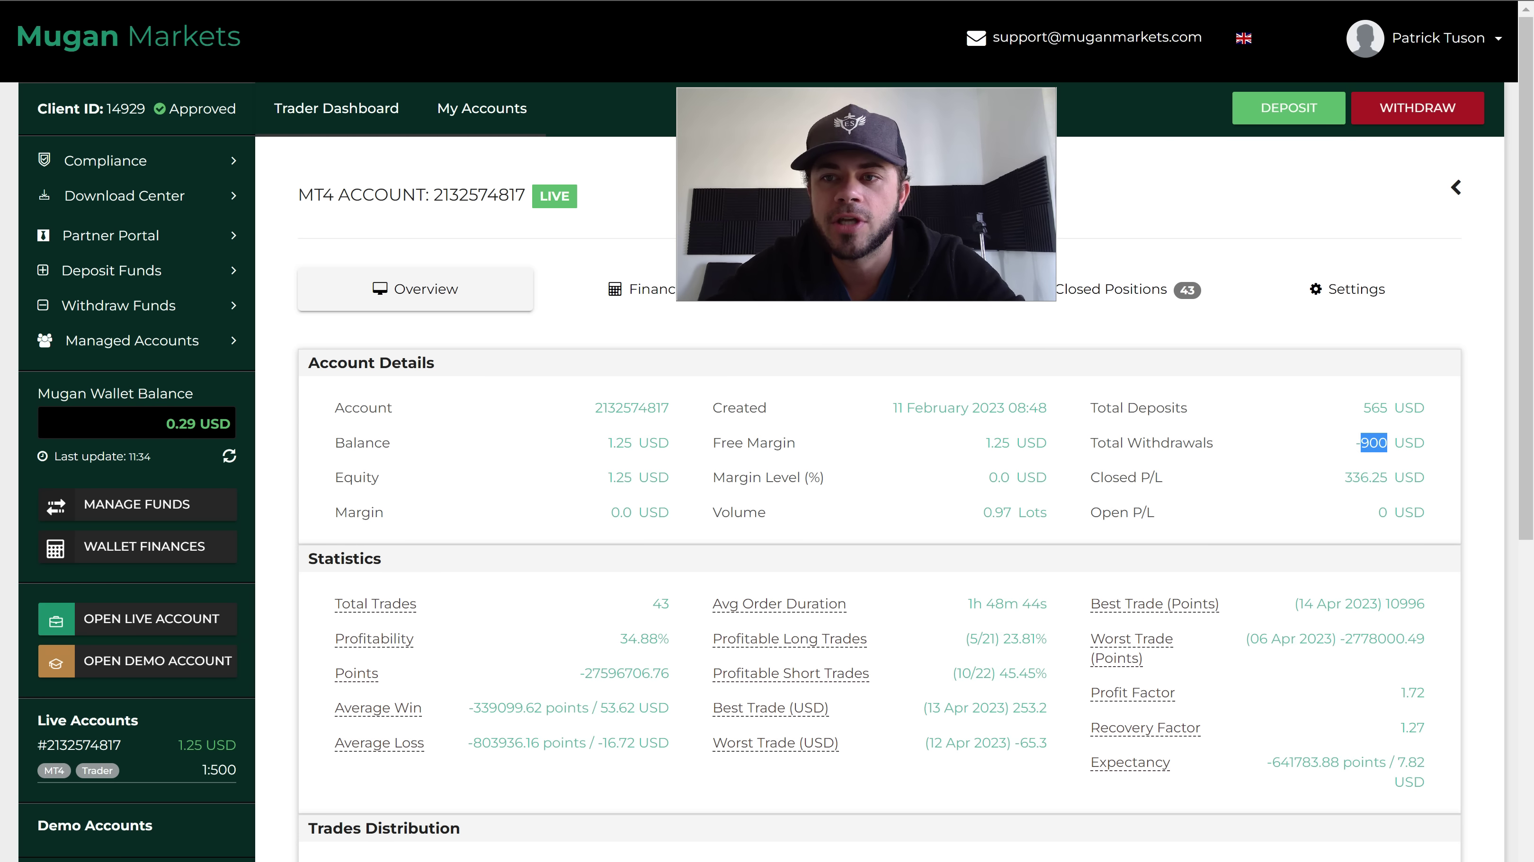
{"action": "double_click", "coordinate": [1352, 478]}
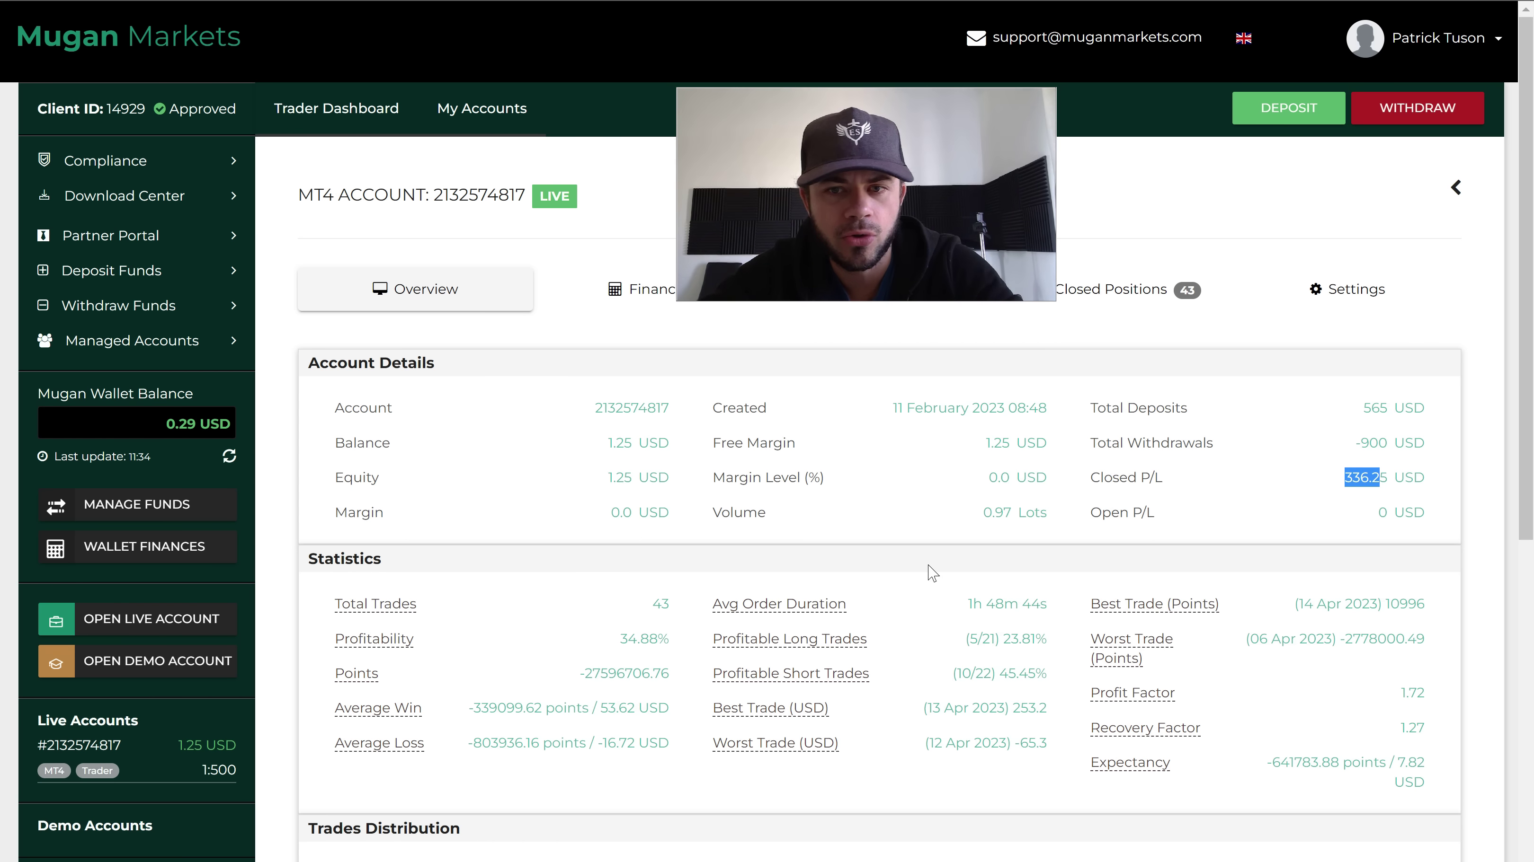
Review the account statistics and Trades Distribution, then go to the Download Center
{"action": "scroll", "coordinate": [718, 550], "scroll_direction": "down", "scroll_amount": 2}
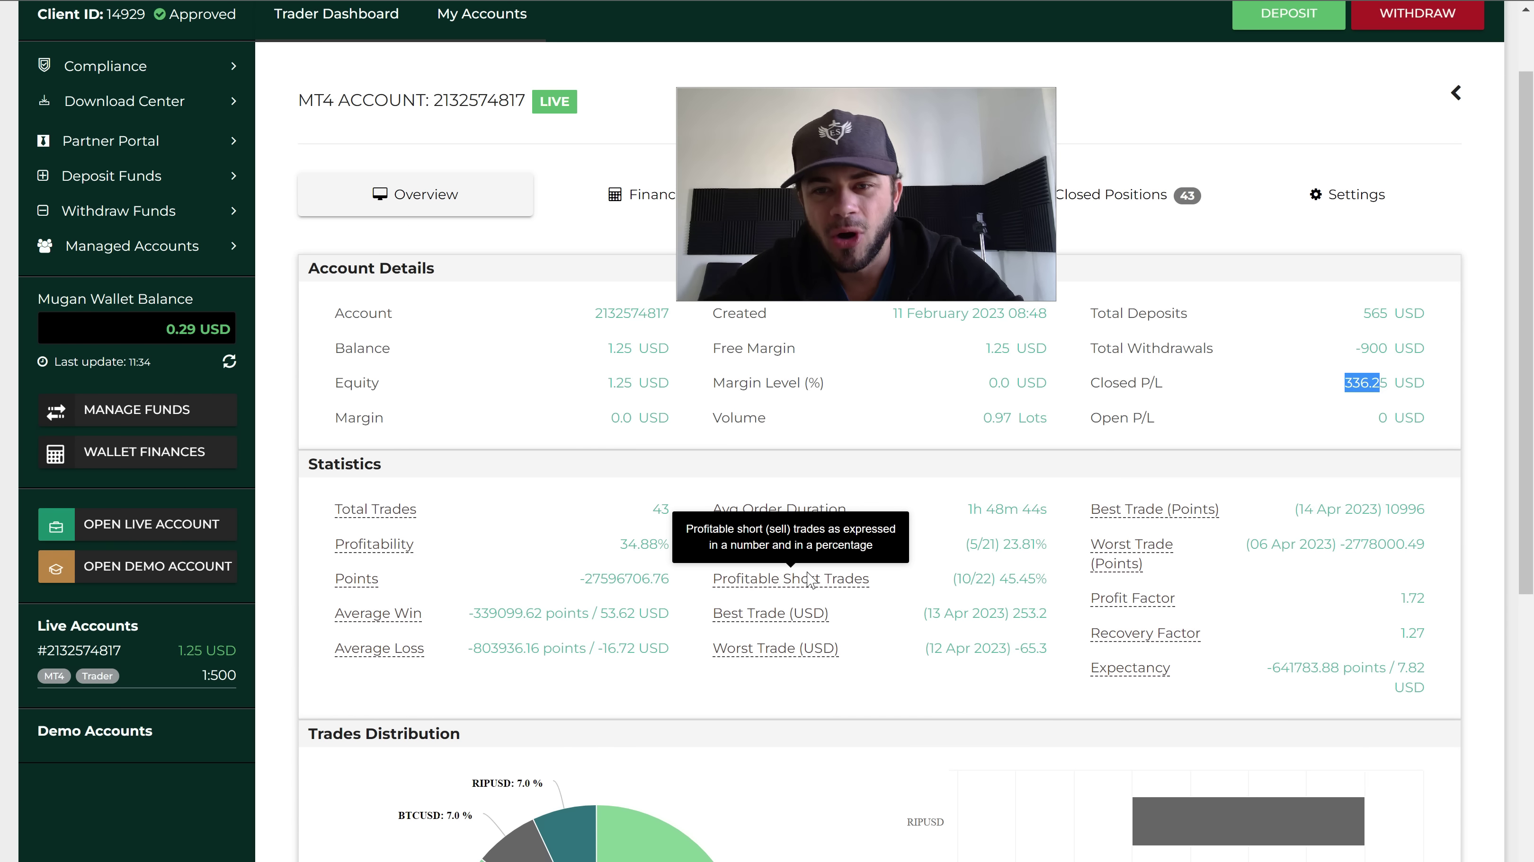
{"action": "scroll", "coordinate": [785, 571], "scroll_direction": "down", "scroll_amount": 2}
{"action": "scroll", "coordinate": [811, 580], "scroll_direction": "down", "scroll_amount": 6}
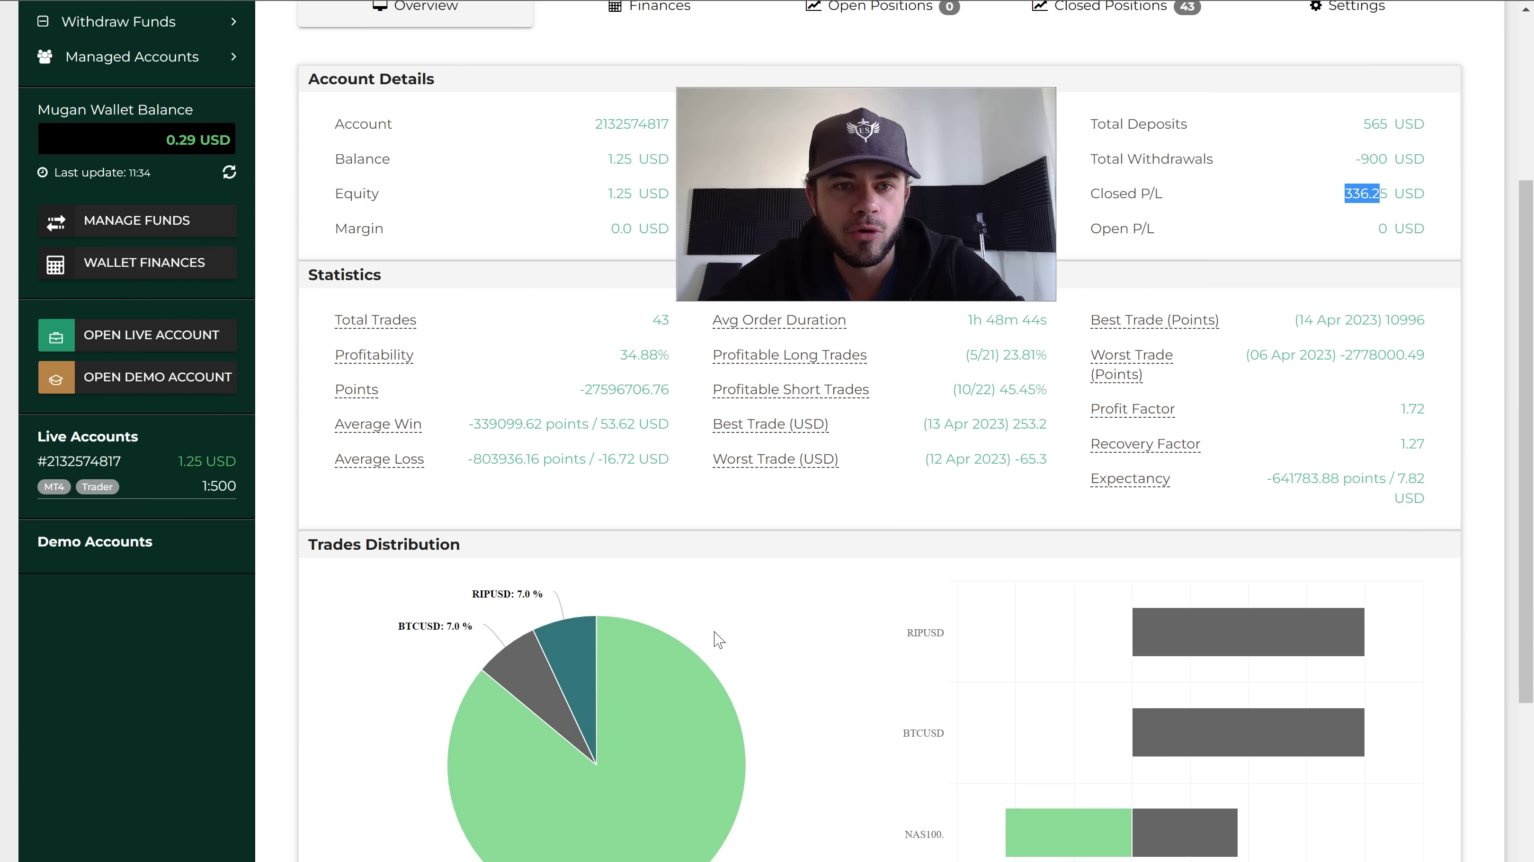
{"action": "mouse_move", "coordinate": [690, 573]}
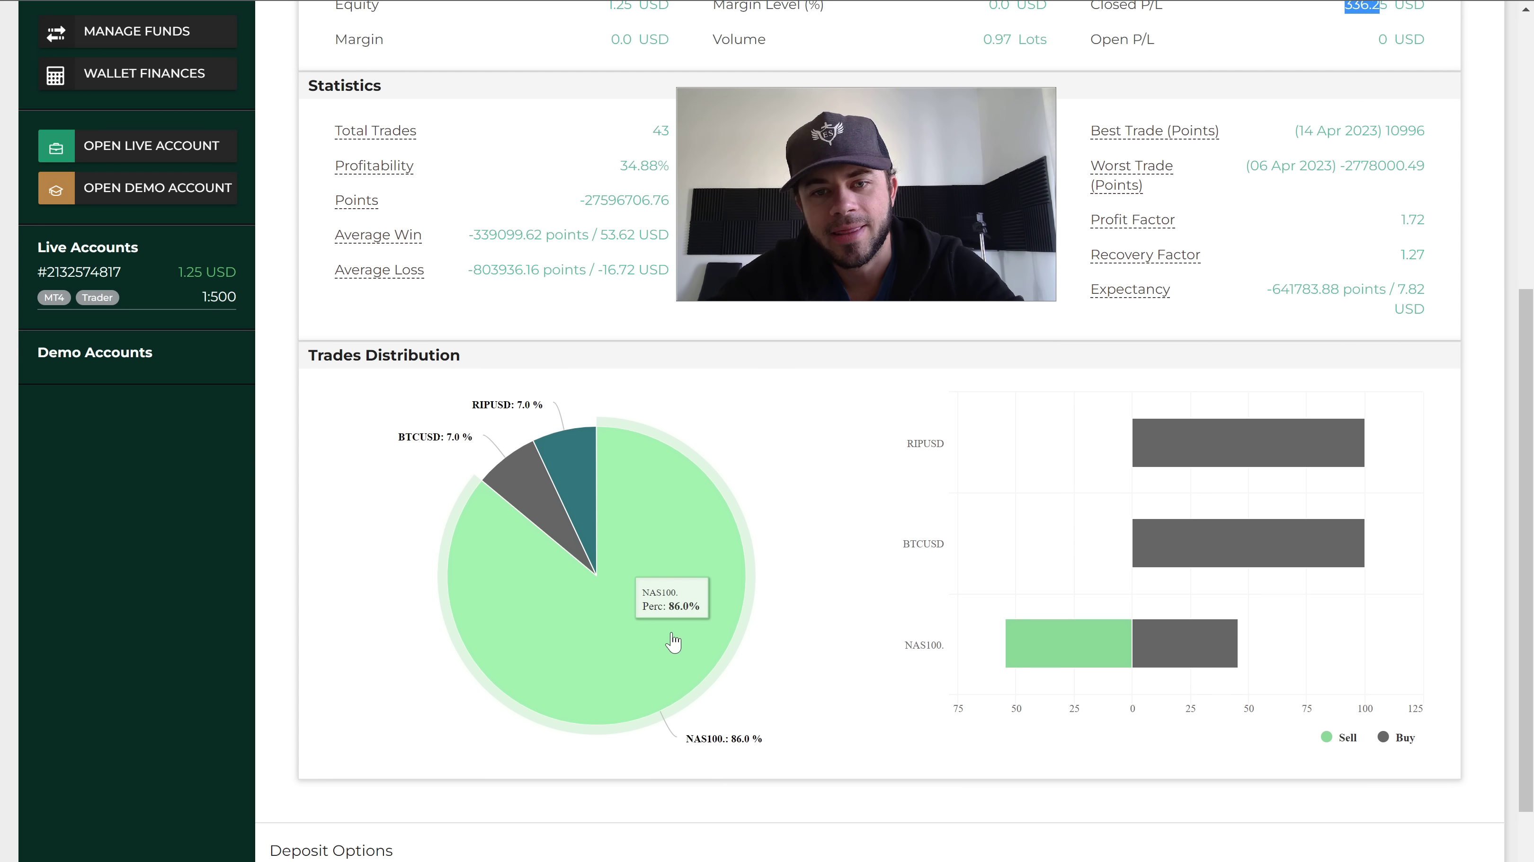
{"action": "scroll", "coordinate": [1146, 634], "scroll_direction": "down", "scroll_amount": 3}
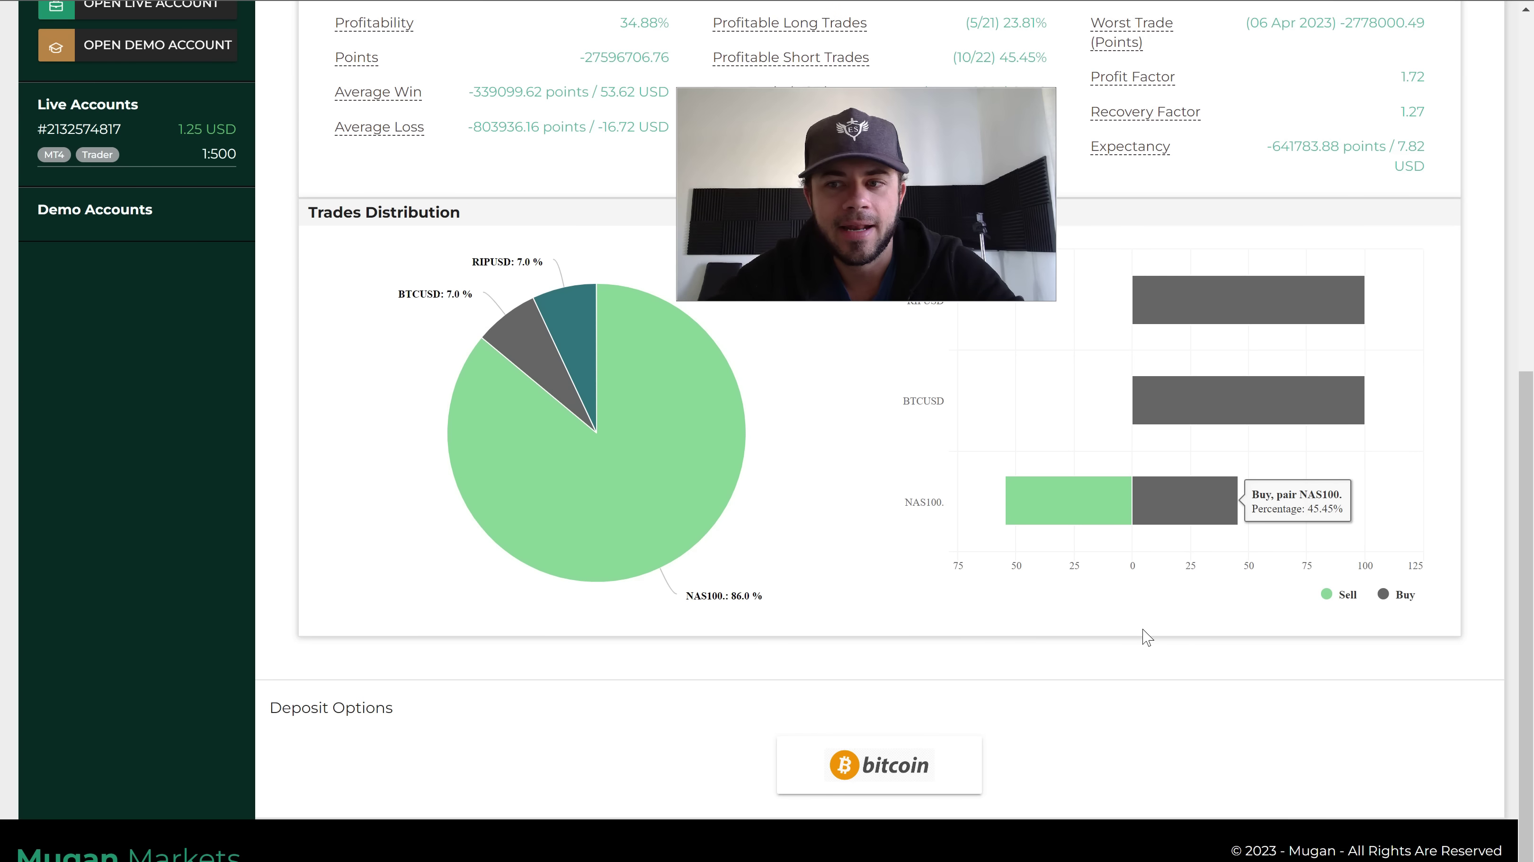
{"action": "scroll", "coordinate": [1145, 635], "scroll_direction": "up", "scroll_amount": 10}
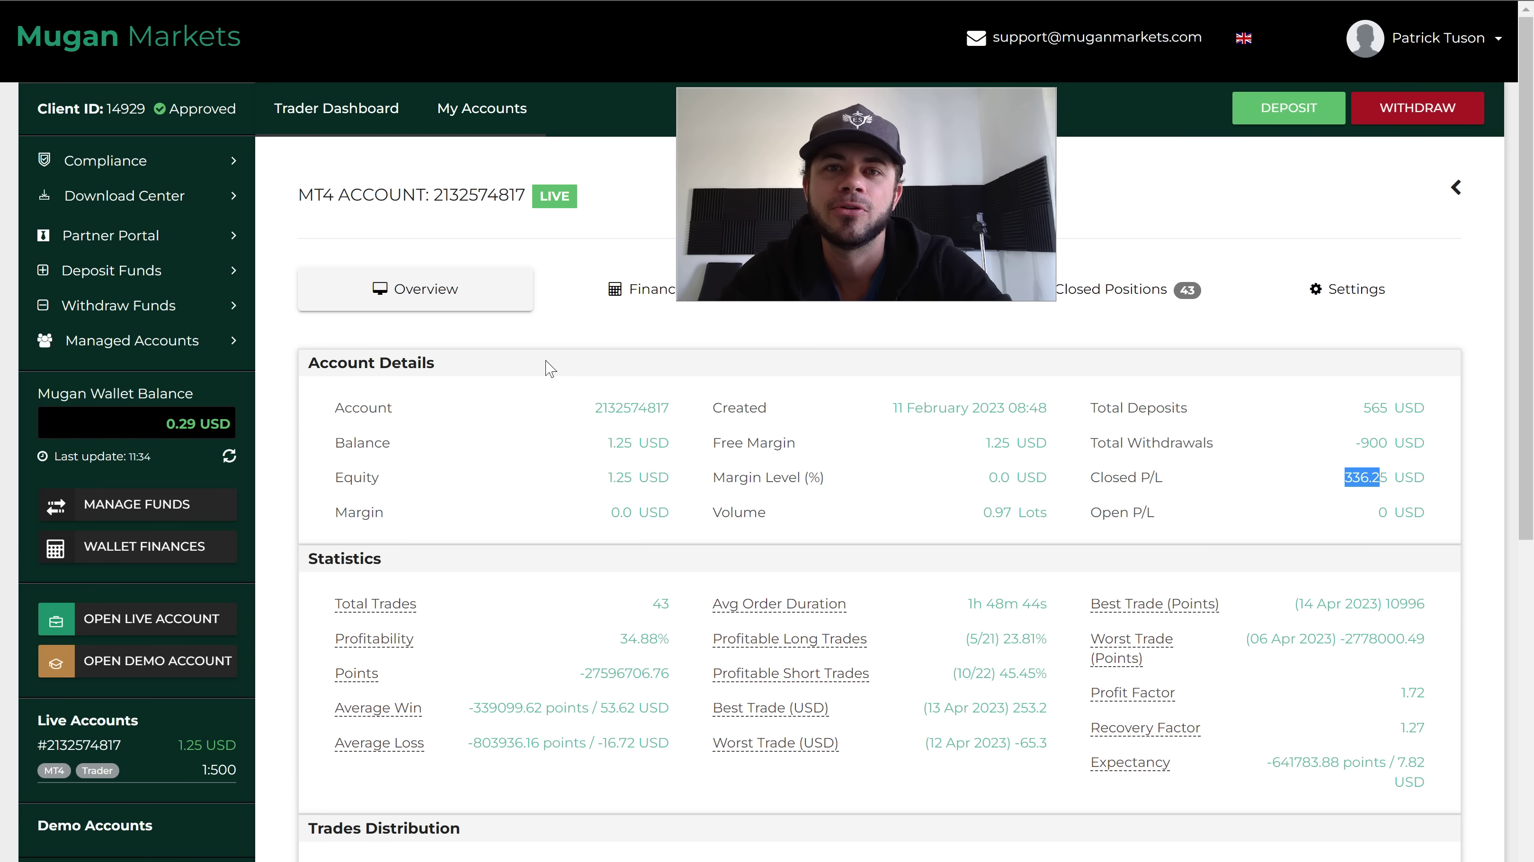
{"action": "left_click", "coordinate": [706, 503]}
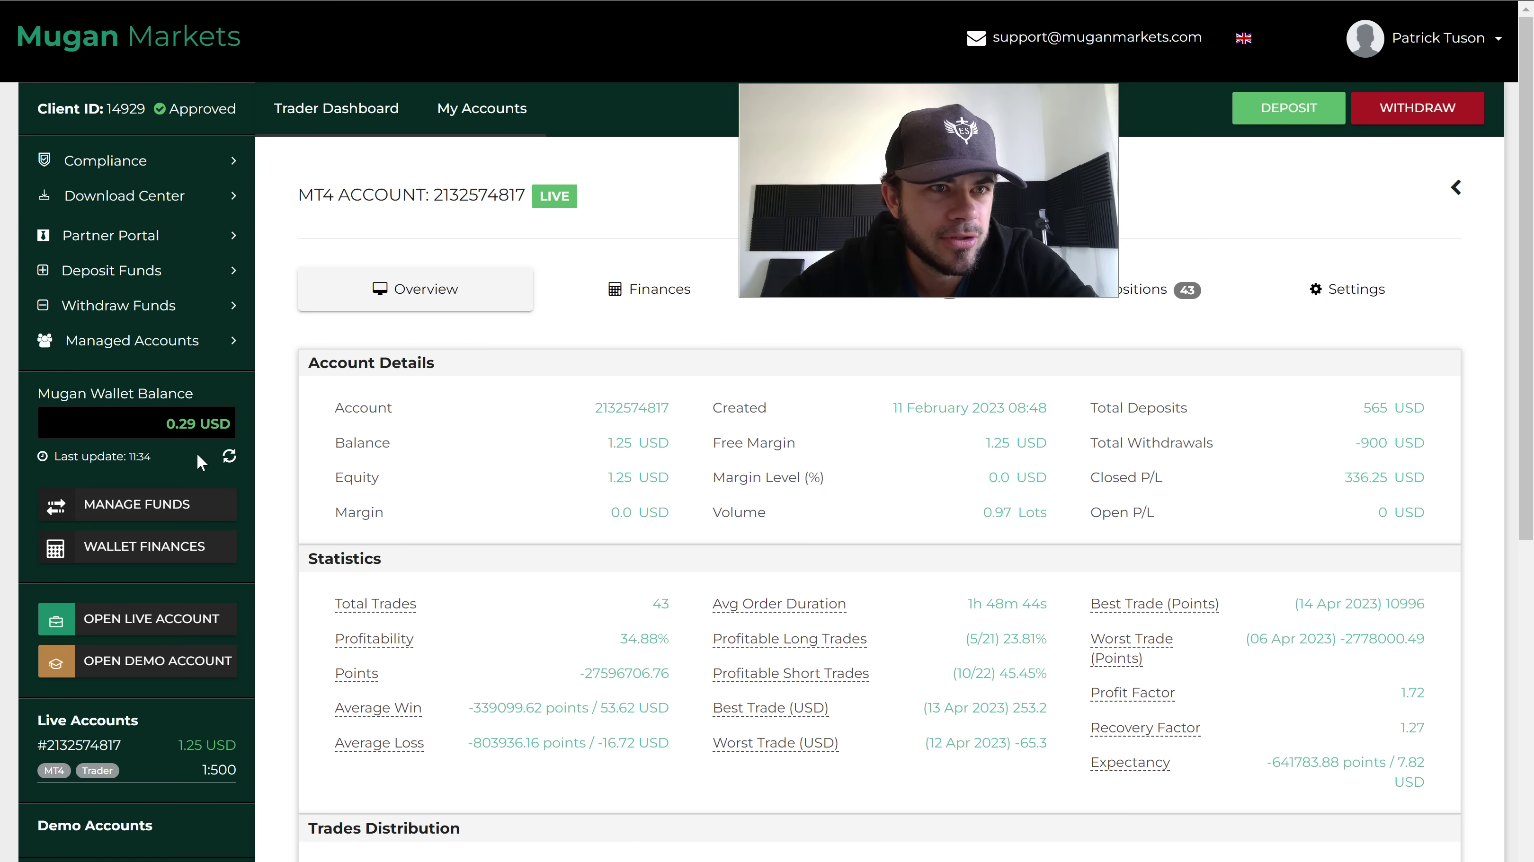
{"action": "left_click", "coordinate": [170, 197]}
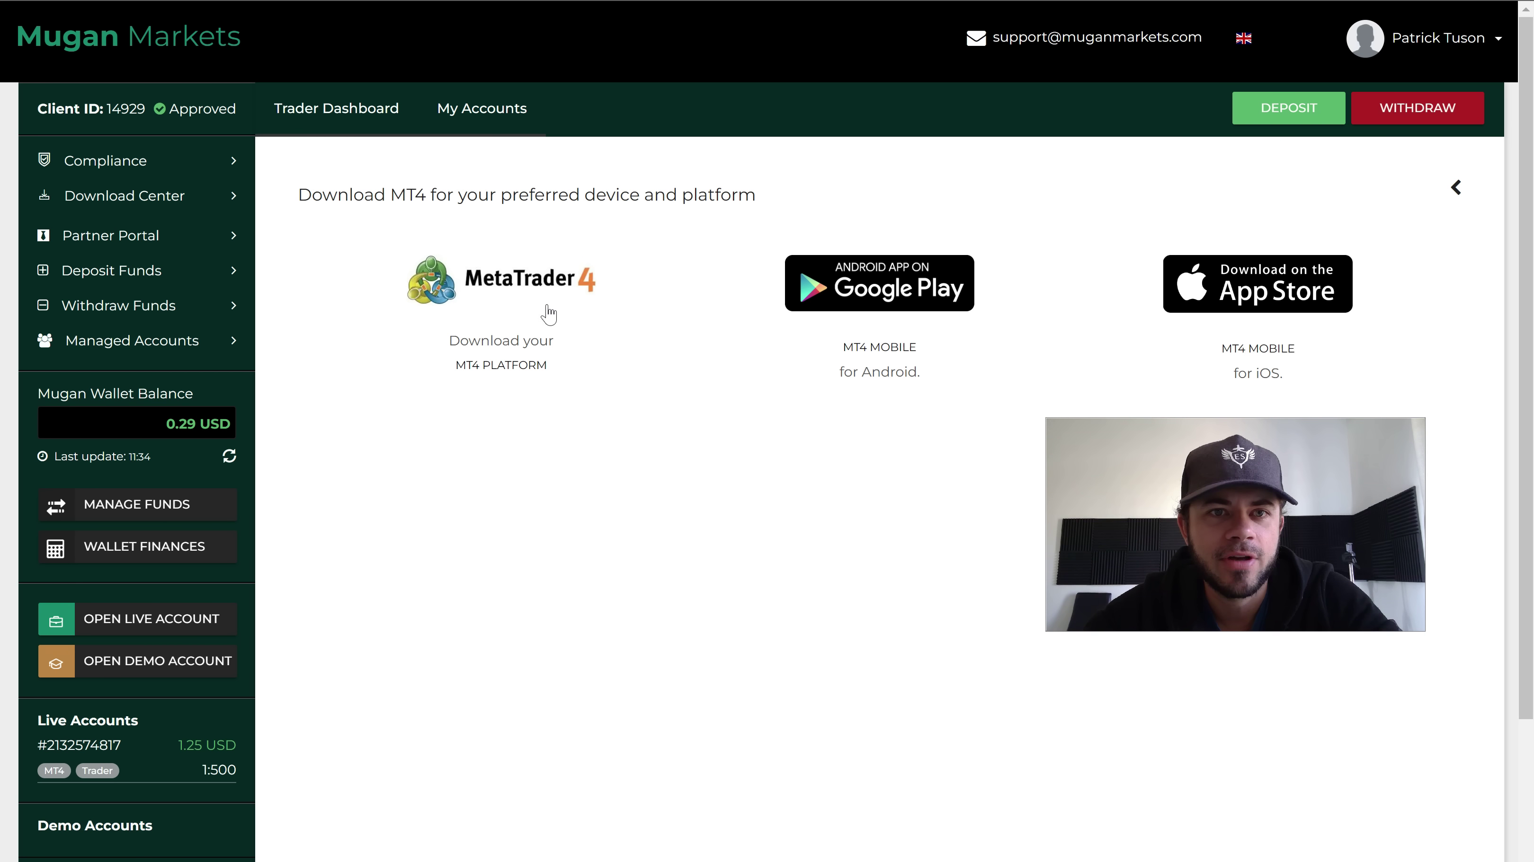
Download the MT4 desktop installer, run it, and accept the license to start installing
{"action": "left_click", "coordinate": [513, 366]}
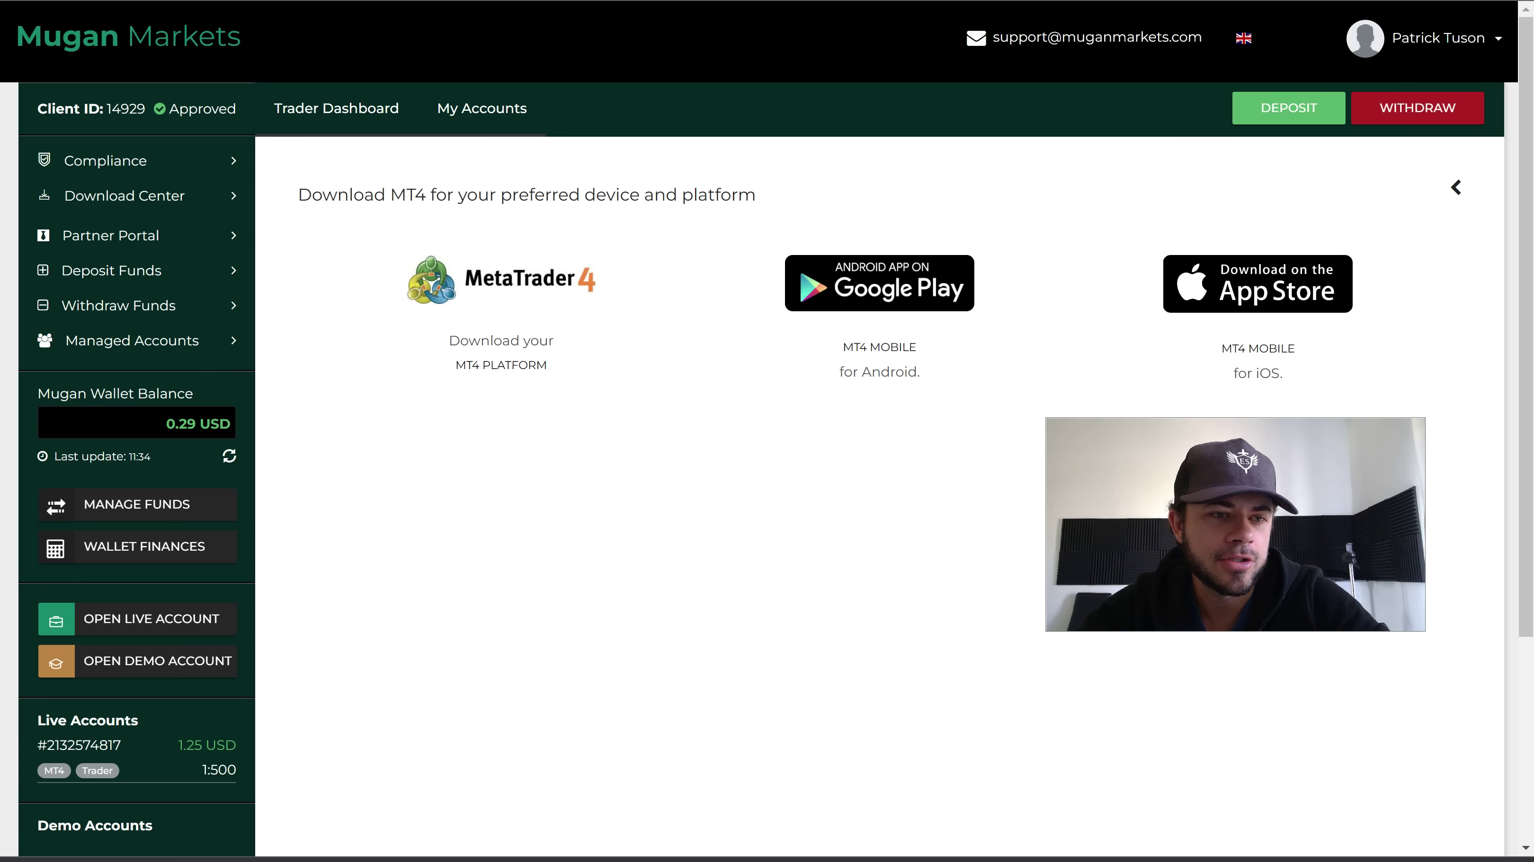
{"action": "left_click", "coordinate": [187, 858]}
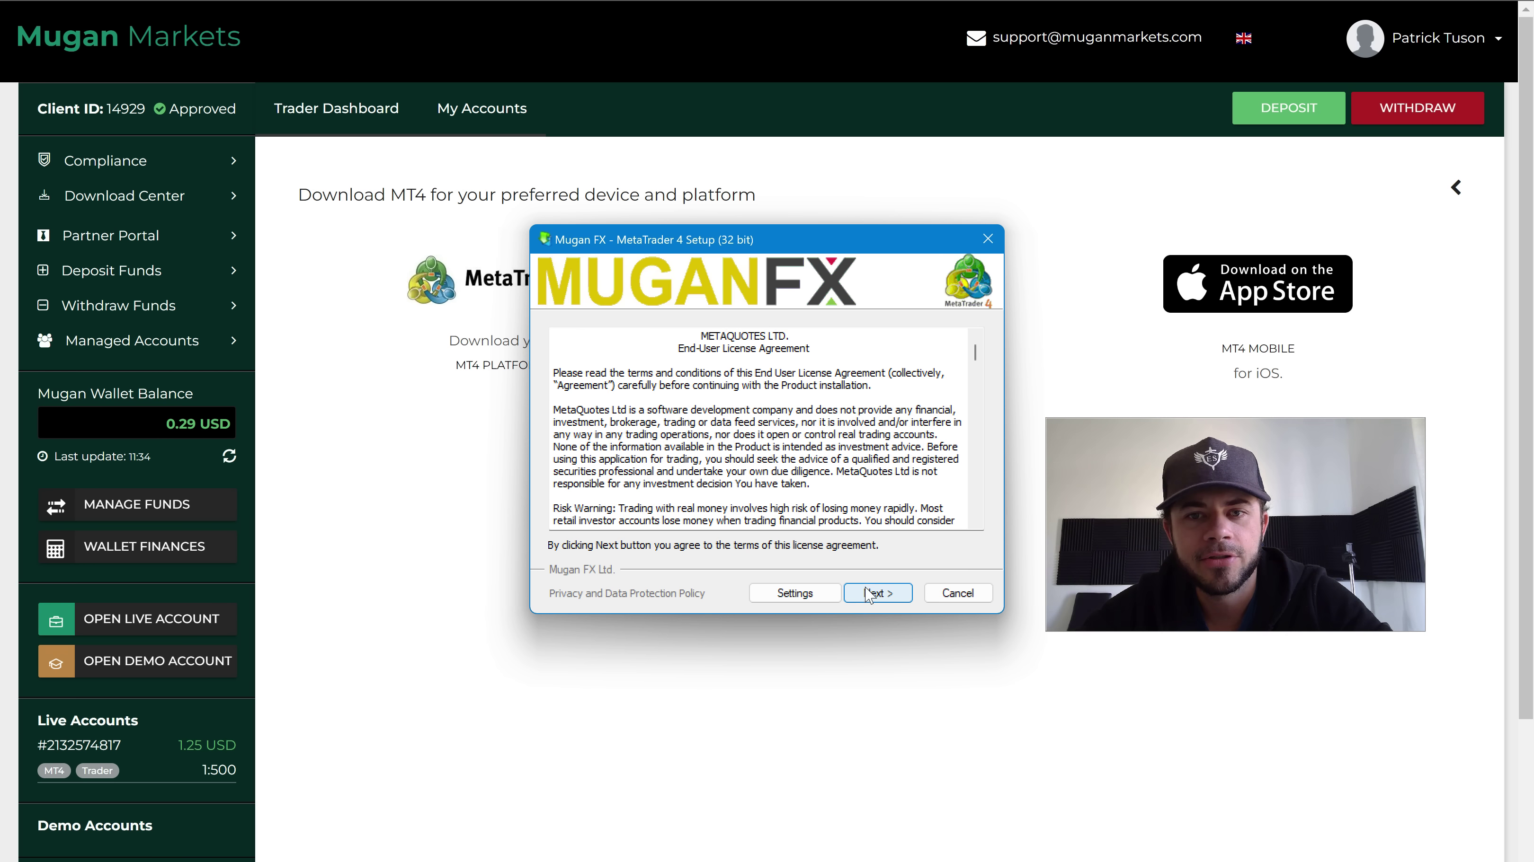
{"action": "left_click", "coordinate": [876, 593]}
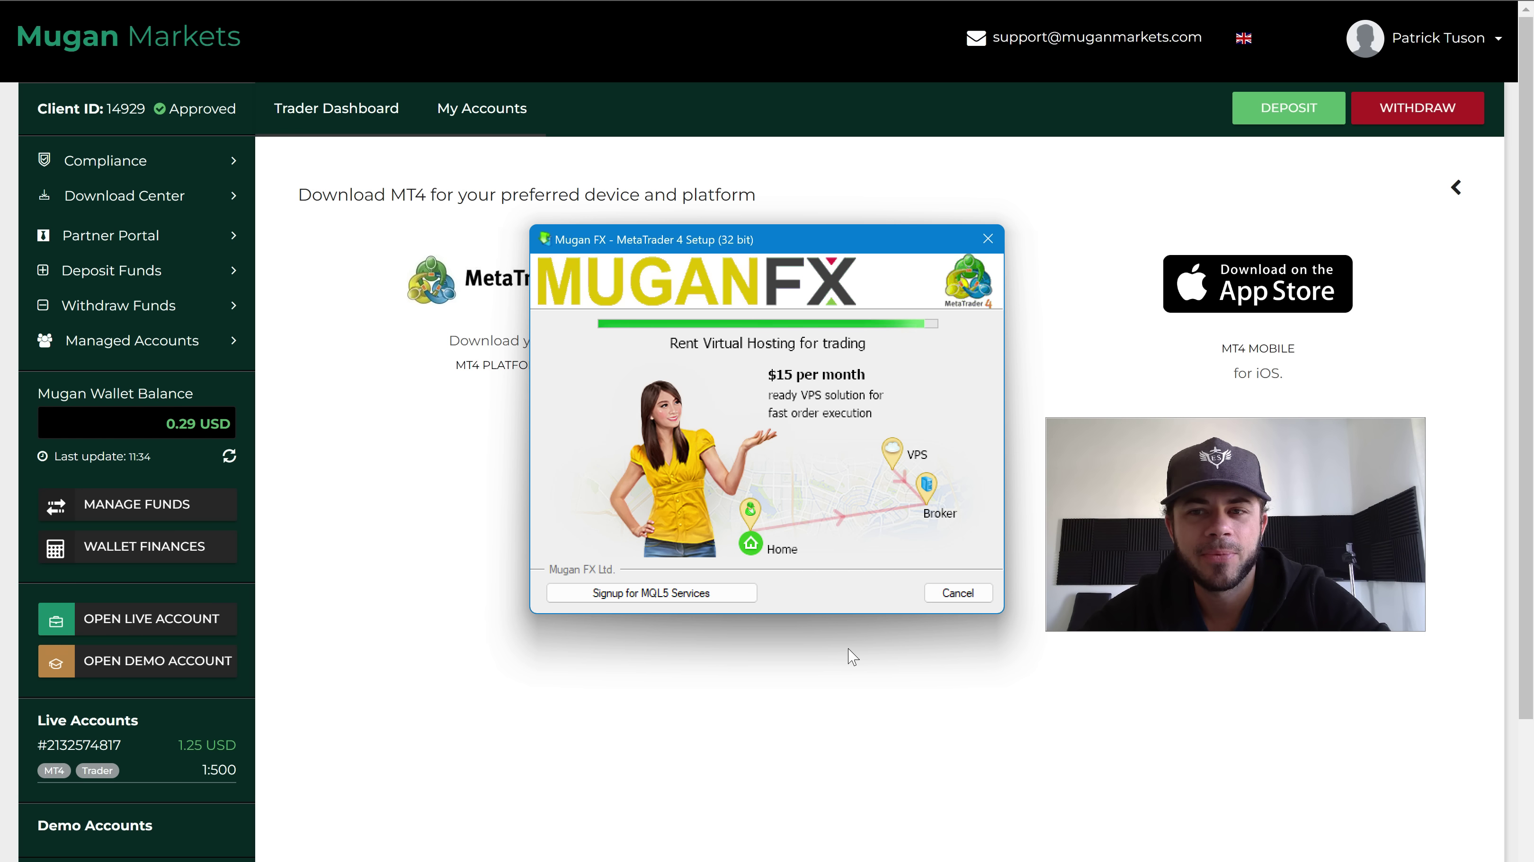
Click Finish to complete the MetaTrader 4 setup and close the installer
{"action": "left_click", "coordinate": [940, 594]}
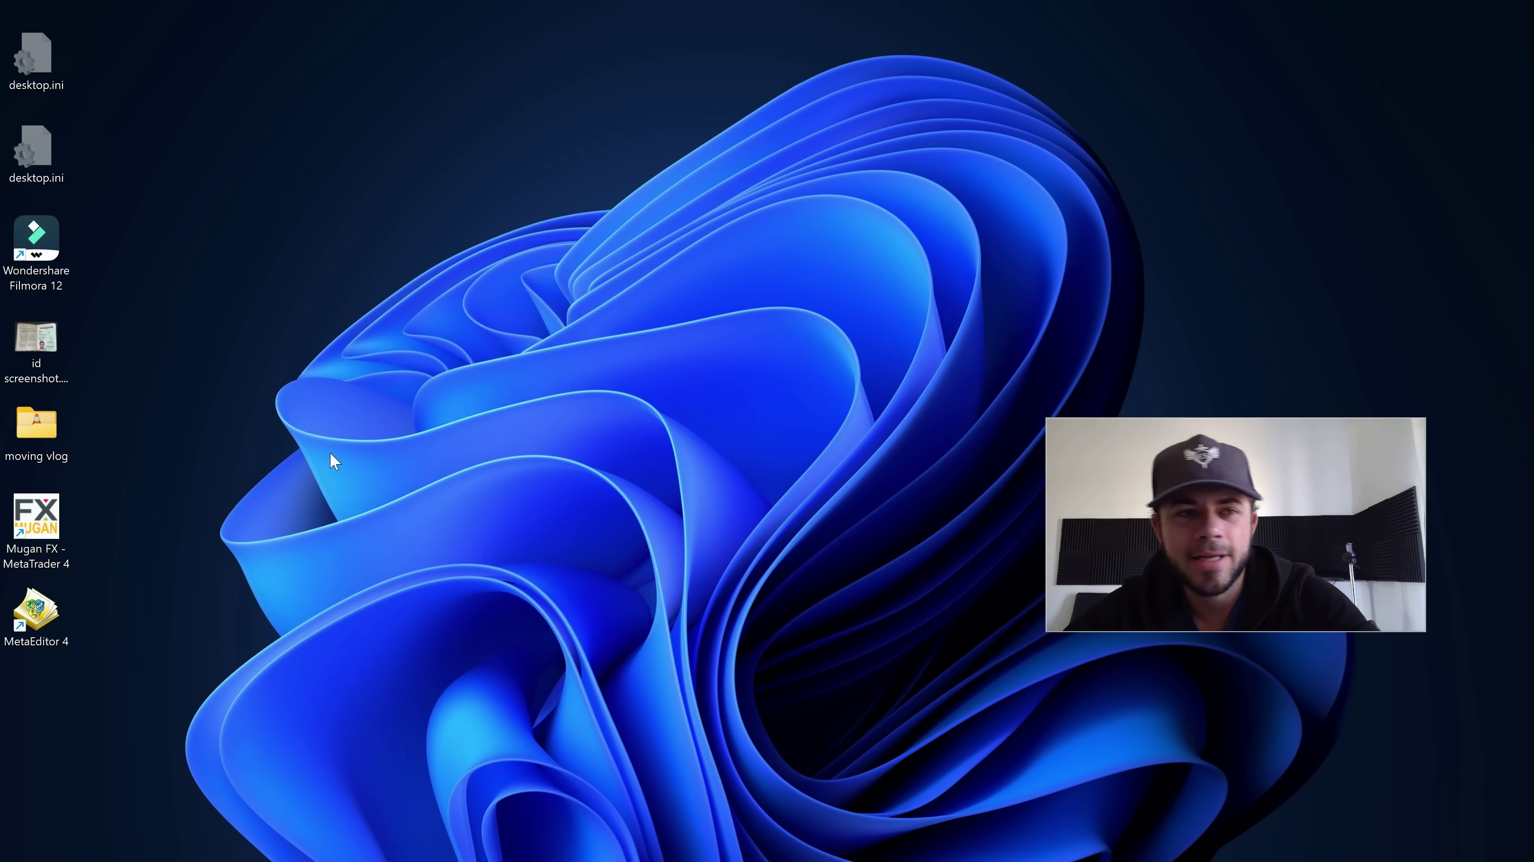
Launch MetaTrader 4 from the Mugan FX - MetaTrader 4 desktop shortcut
{"action": "left_click_drag", "start_coordinate": [202, 521], "coordinate": [168, 535]}
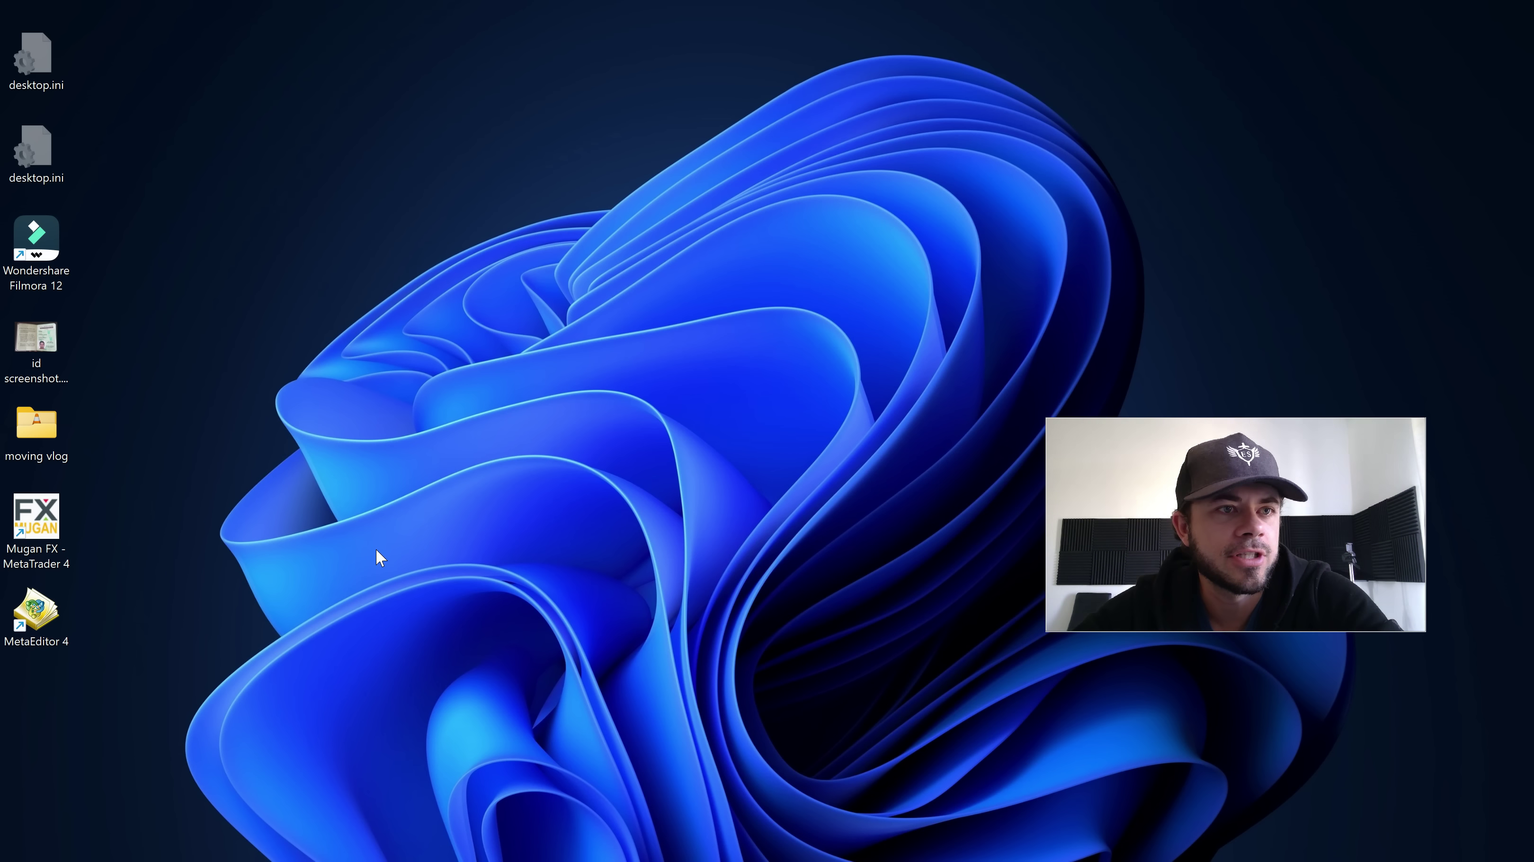
{"action": "left_click_drag", "start_coordinate": [386, 559], "coordinate": [39, 530]}
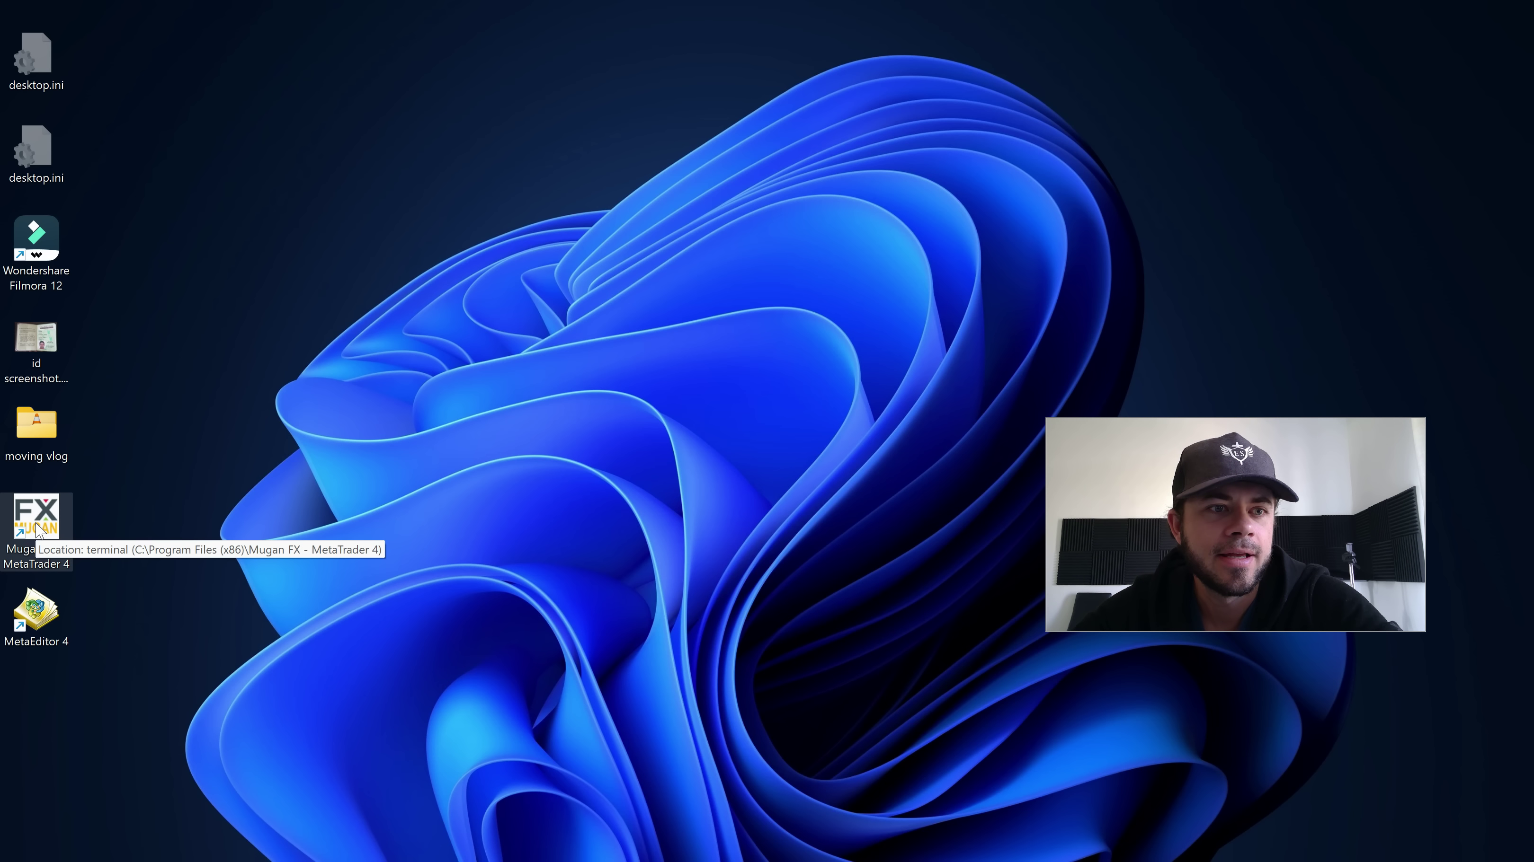
{"action": "double_click", "coordinate": [38, 529]}
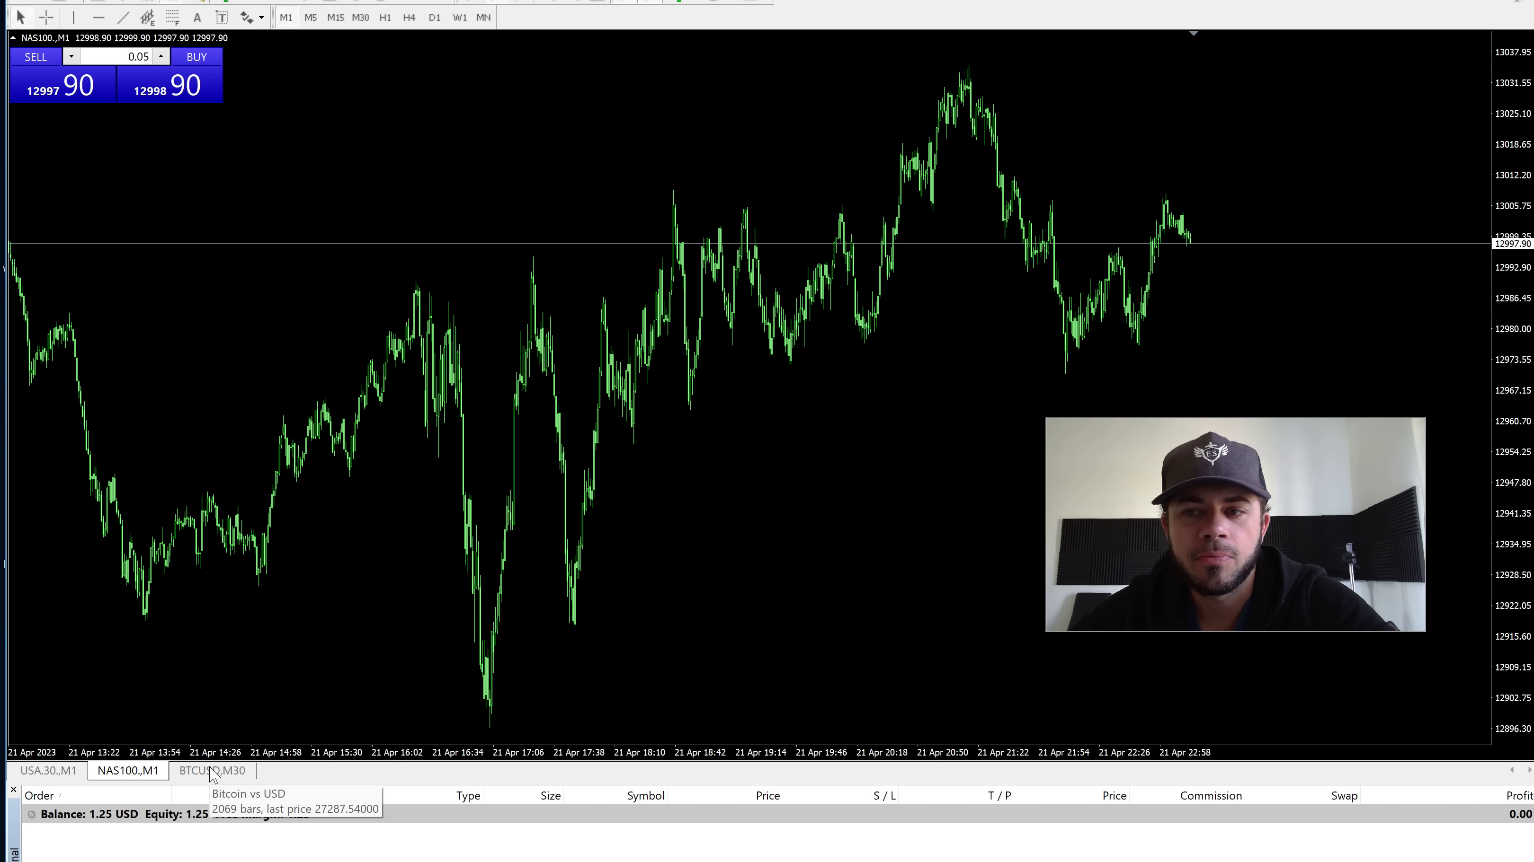
View the BTCUSD M30 chart, return to NAS100 M1, and open the File menu
{"action": "left_click", "coordinate": [213, 772]}
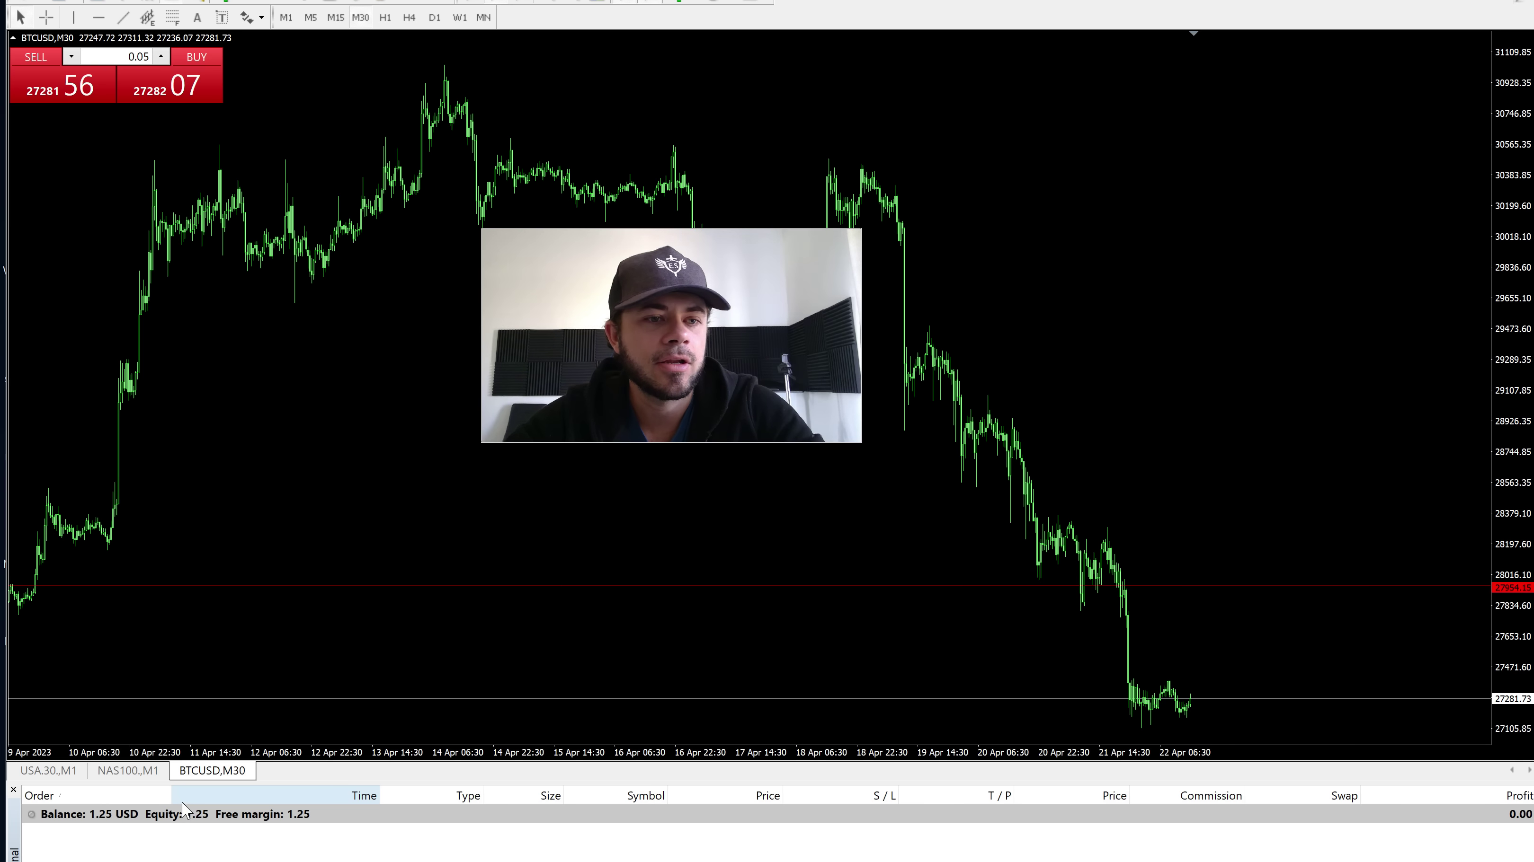
{"action": "left_click", "coordinate": [139, 772]}
{"action": "left_click", "coordinate": [73, 776]}
{"action": "left_click", "coordinate": [127, 777]}
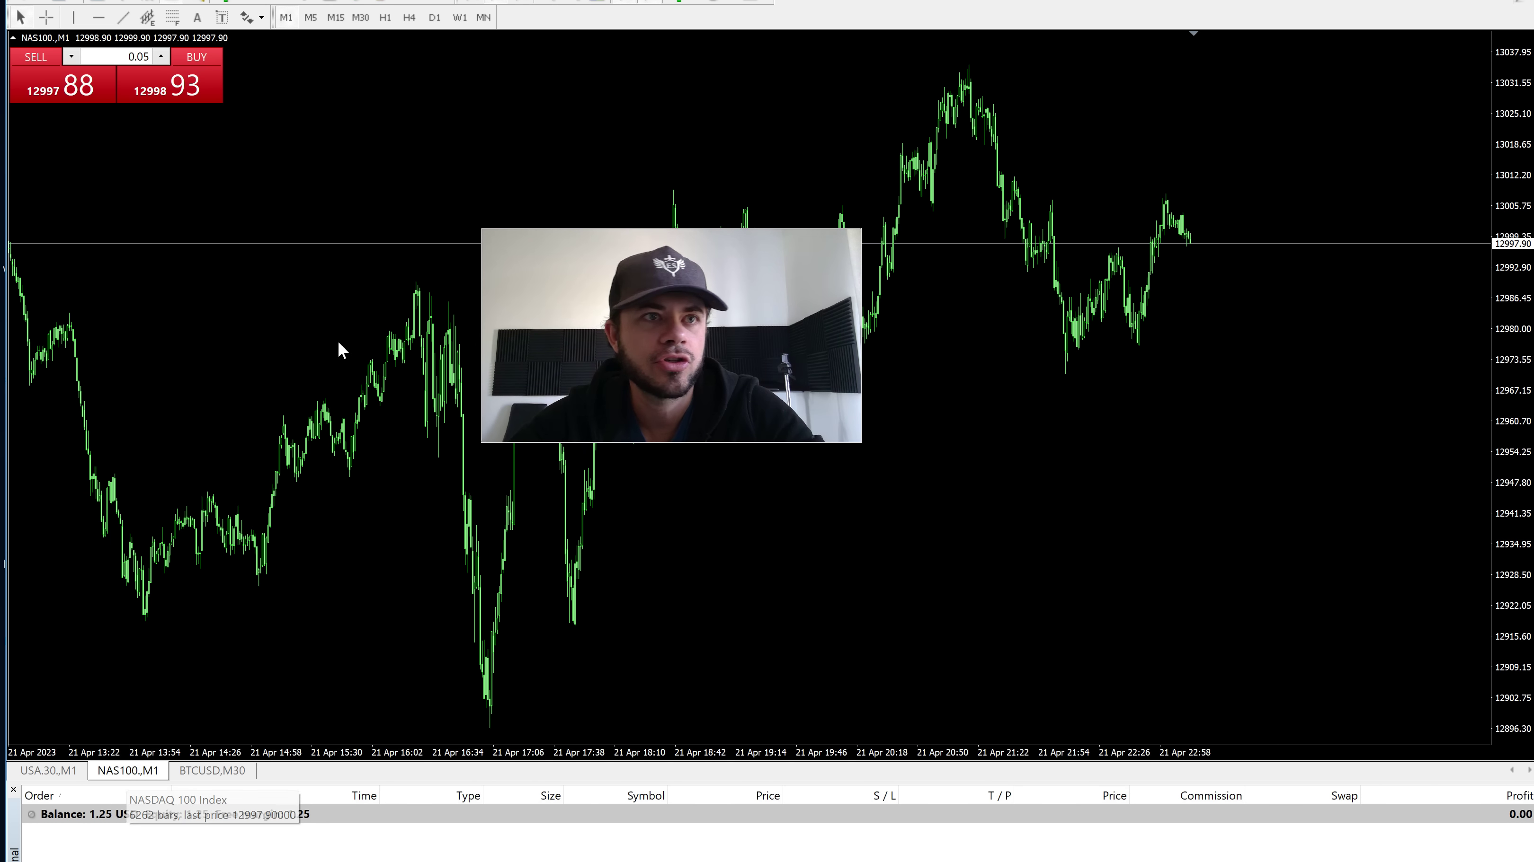
{"action": "left_click", "coordinate": [64, 1]}
Browse the New Chart symbol choices and close them without opening a chart
{"action": "left_click", "coordinate": [63, 2]}
{"action": "left_click", "coordinate": [64, 1]}
{"action": "left_click", "coordinate": [53, 1]}
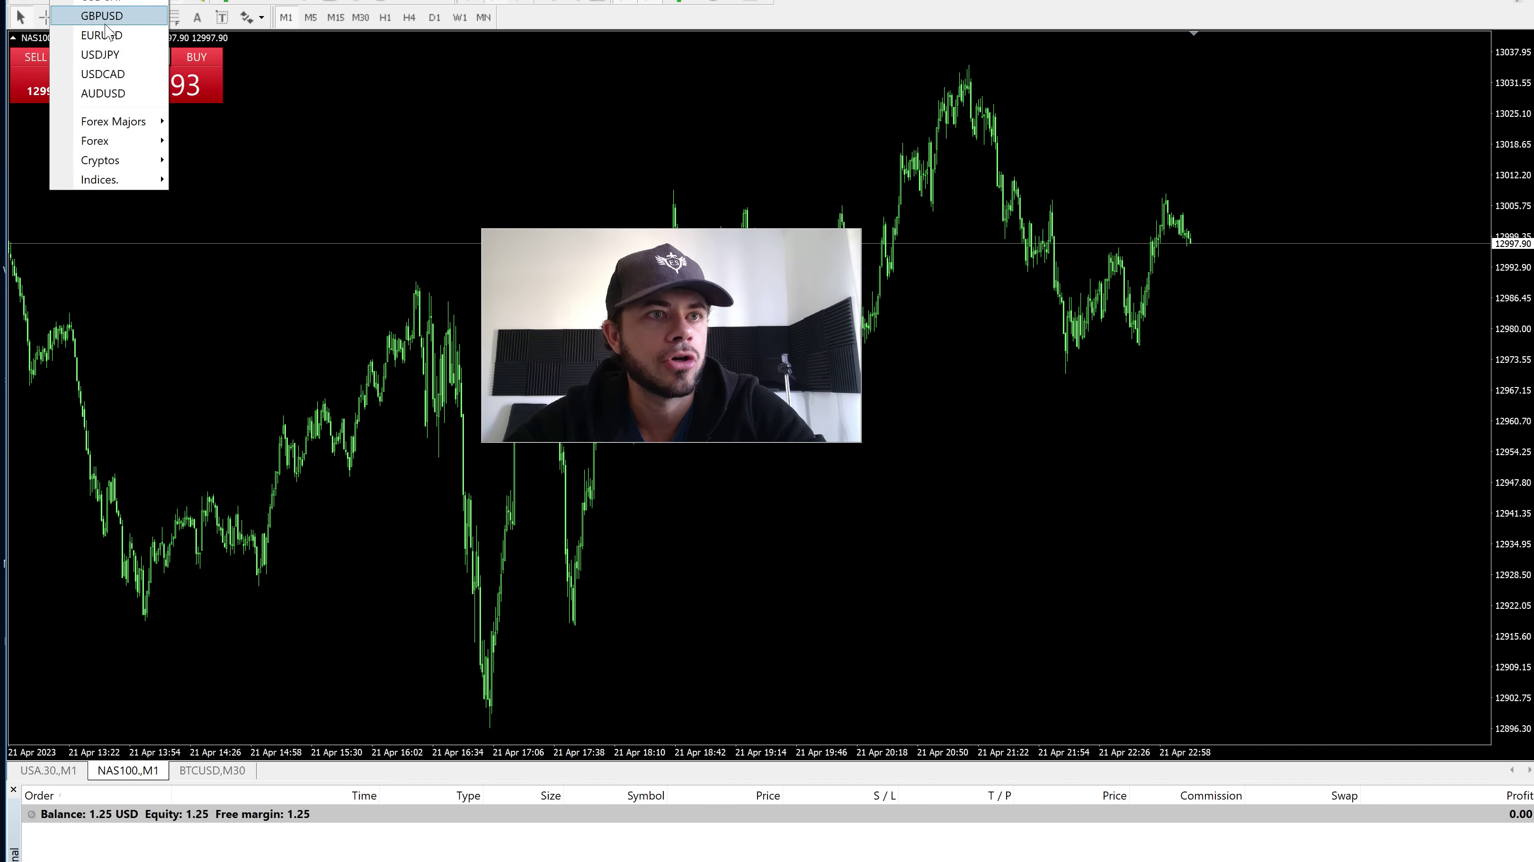
{"action": "mouse_move", "coordinate": [119, 162]}
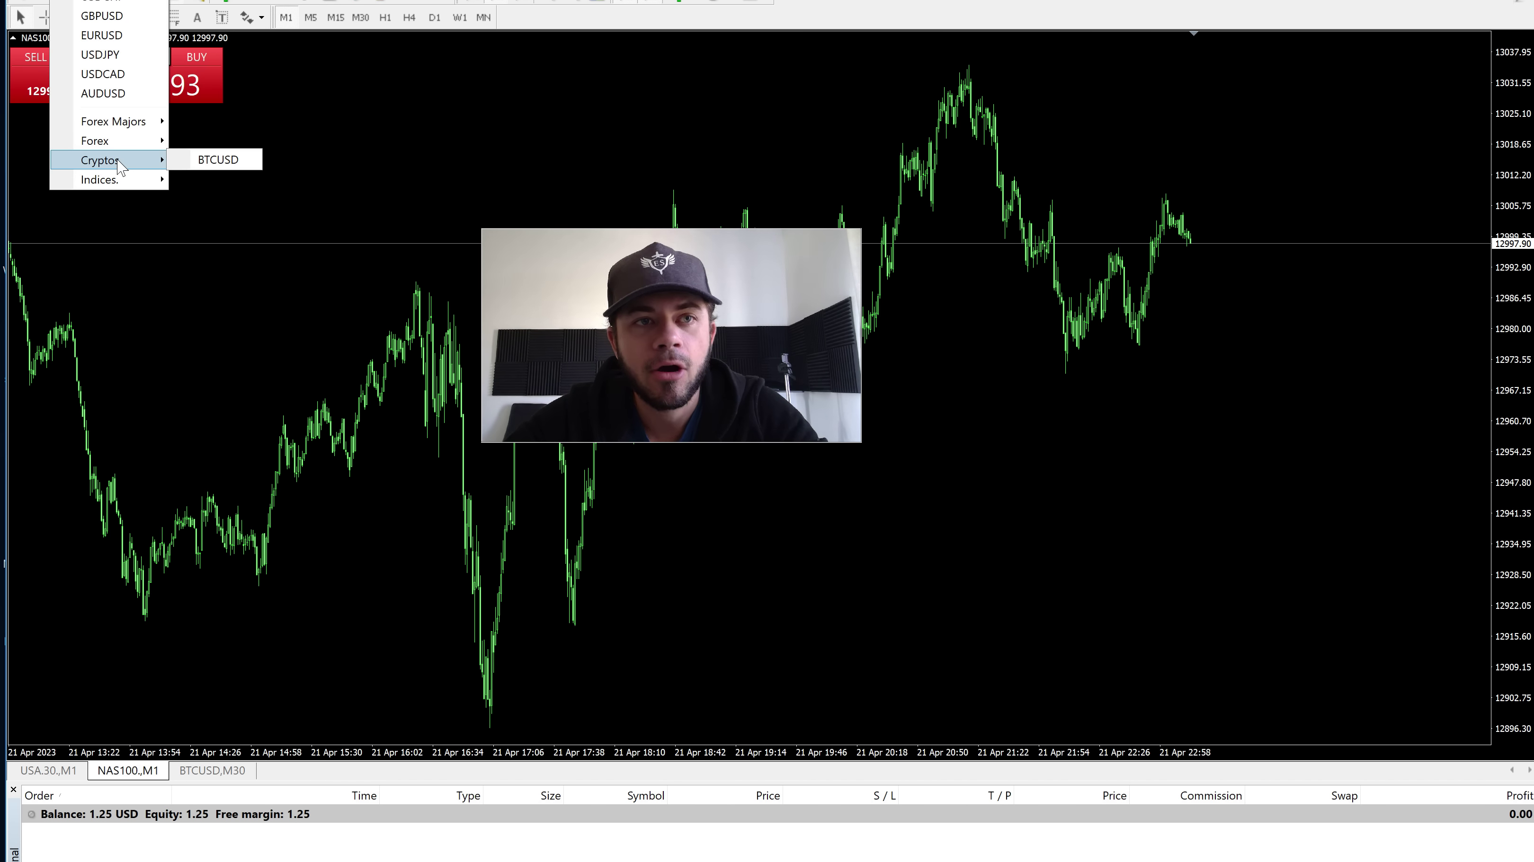
{"action": "left_click", "coordinate": [273, 331]}
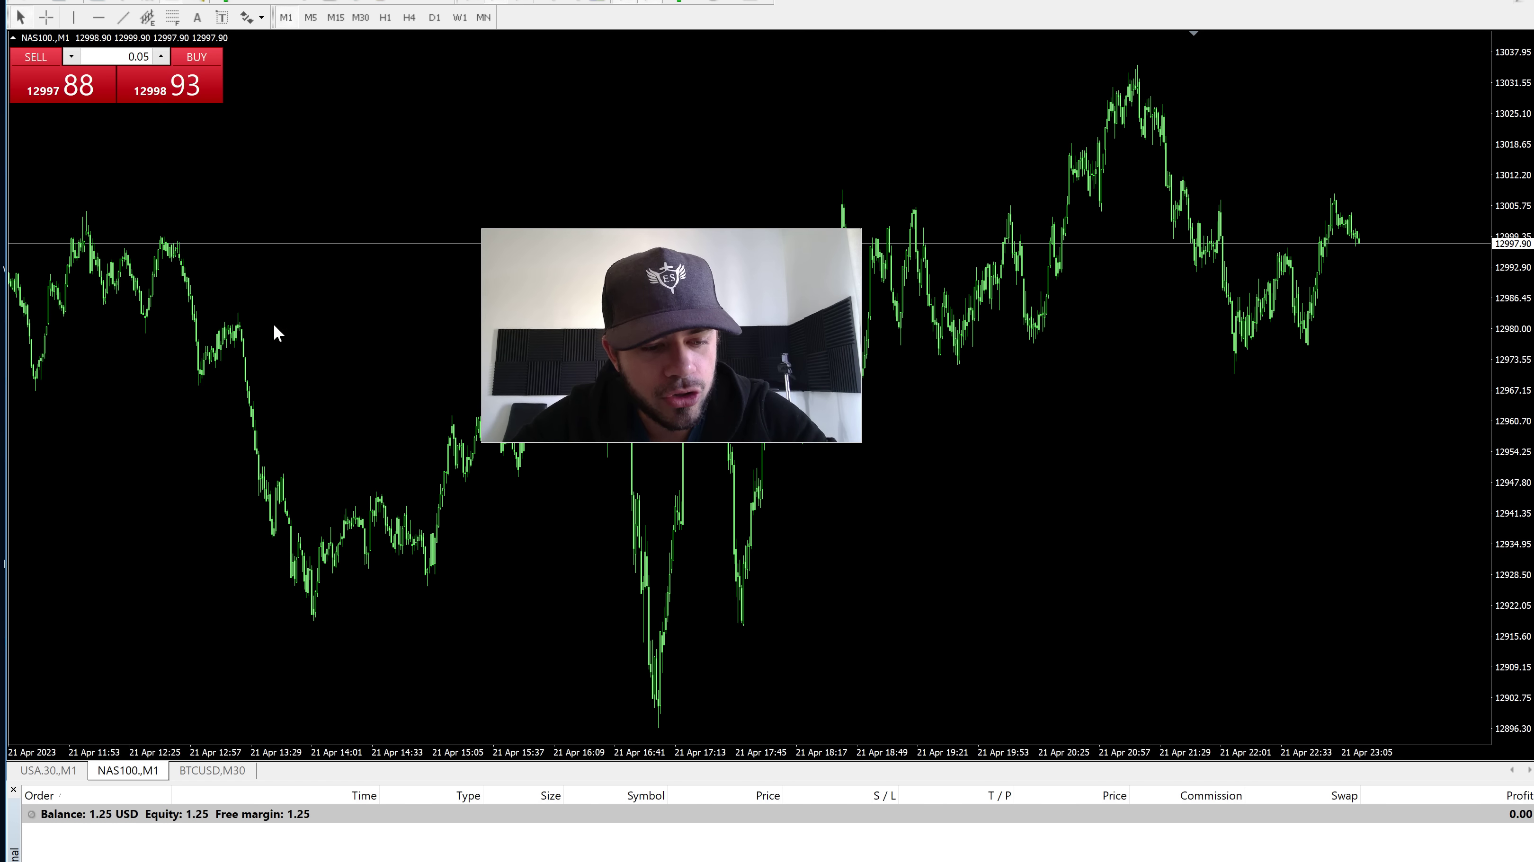
Browse the Symbols list (Ctrl+U), expanding Indices and selecting RIPUSD
{"action": "key", "text": "ctrl+u"}
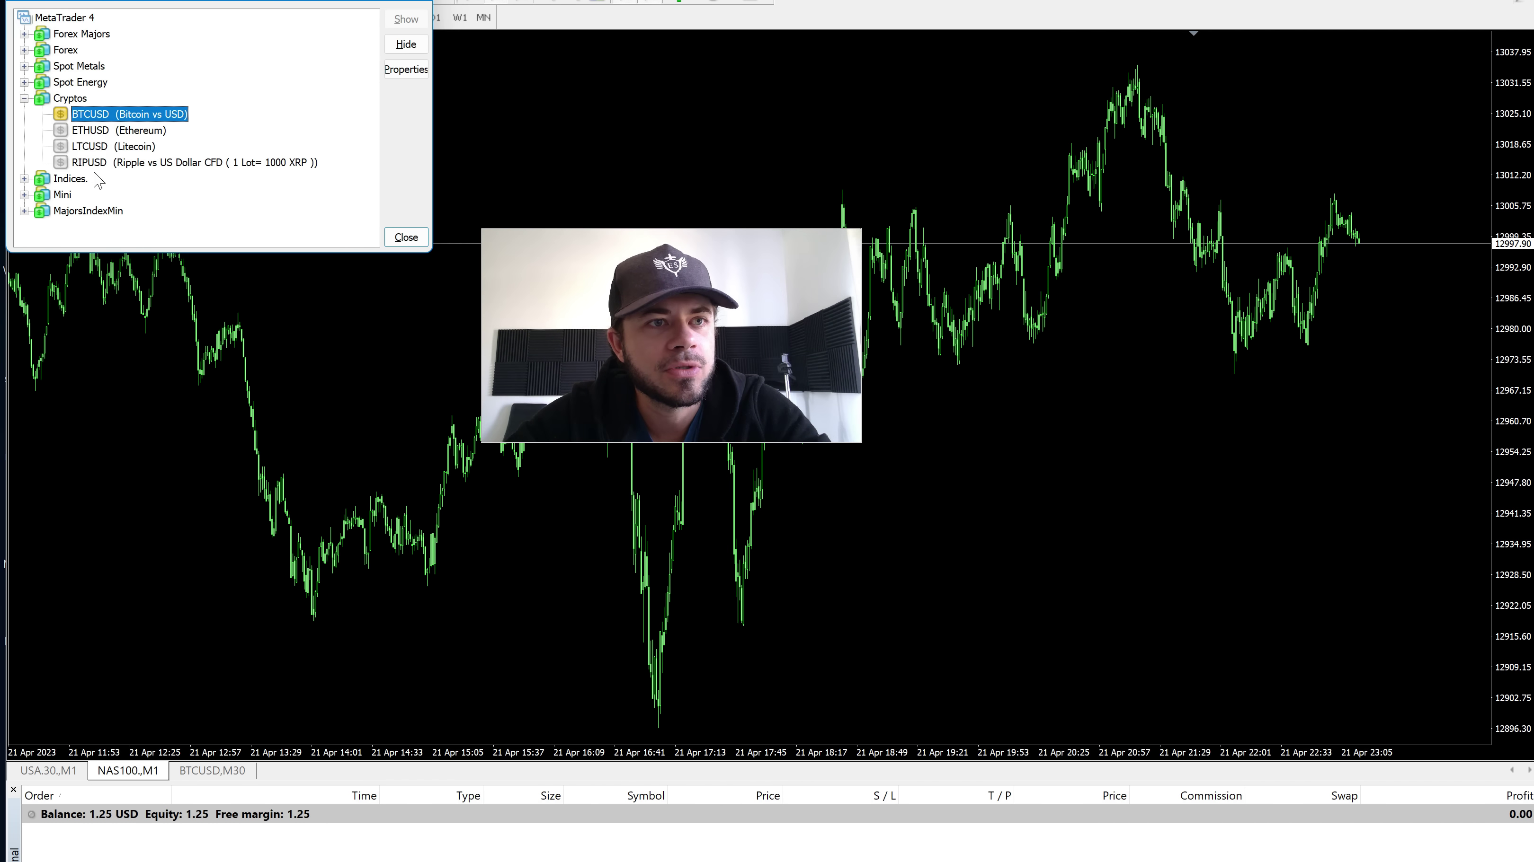
{"action": "left_click", "coordinate": [23, 179]}
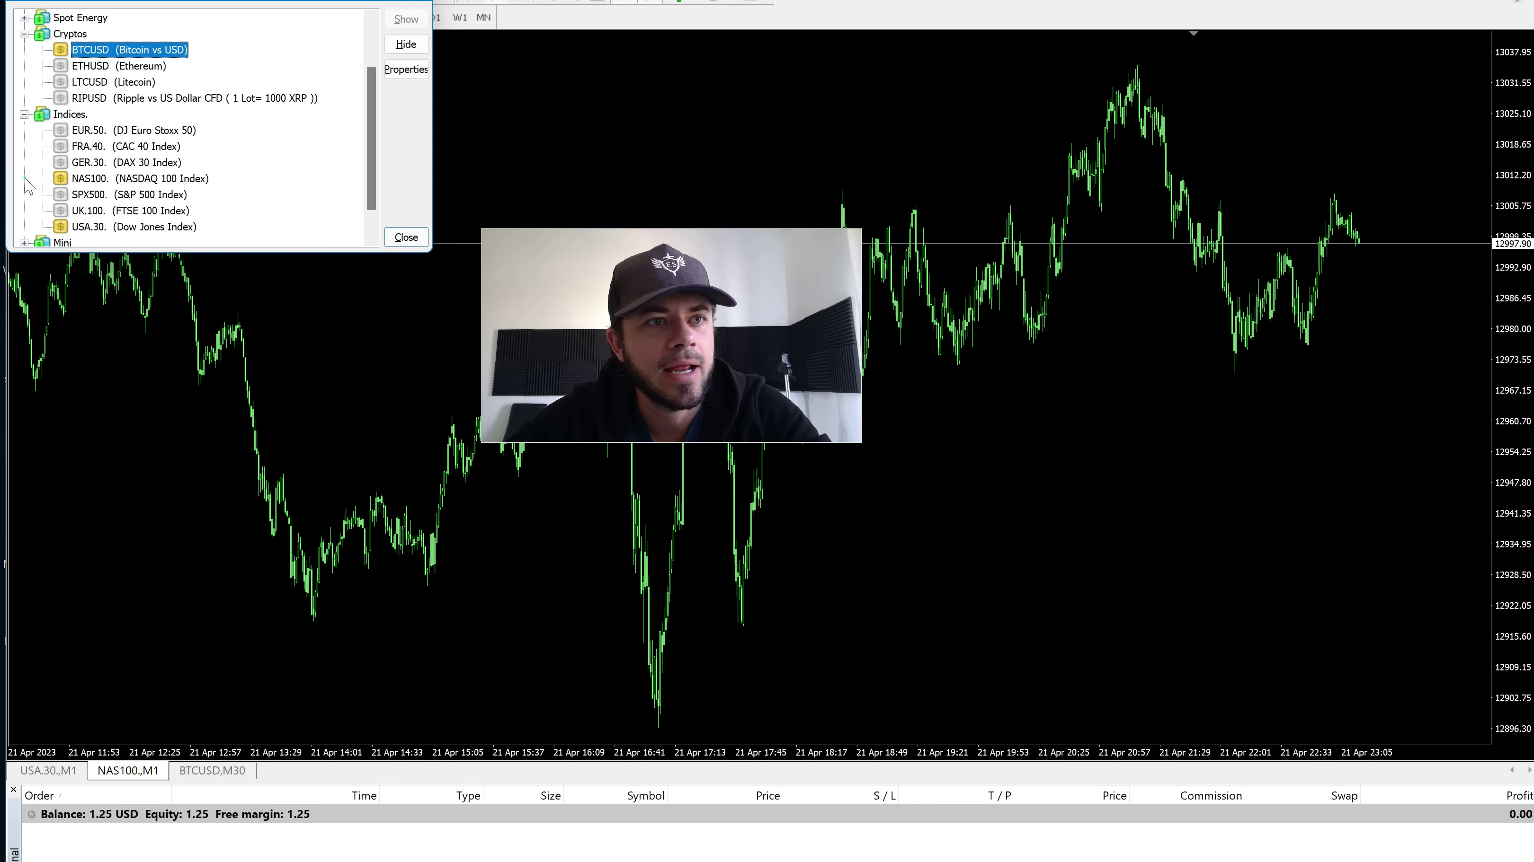
{"action": "scroll", "coordinate": [55, 133], "scroll_direction": "up", "scroll_amount": 1}
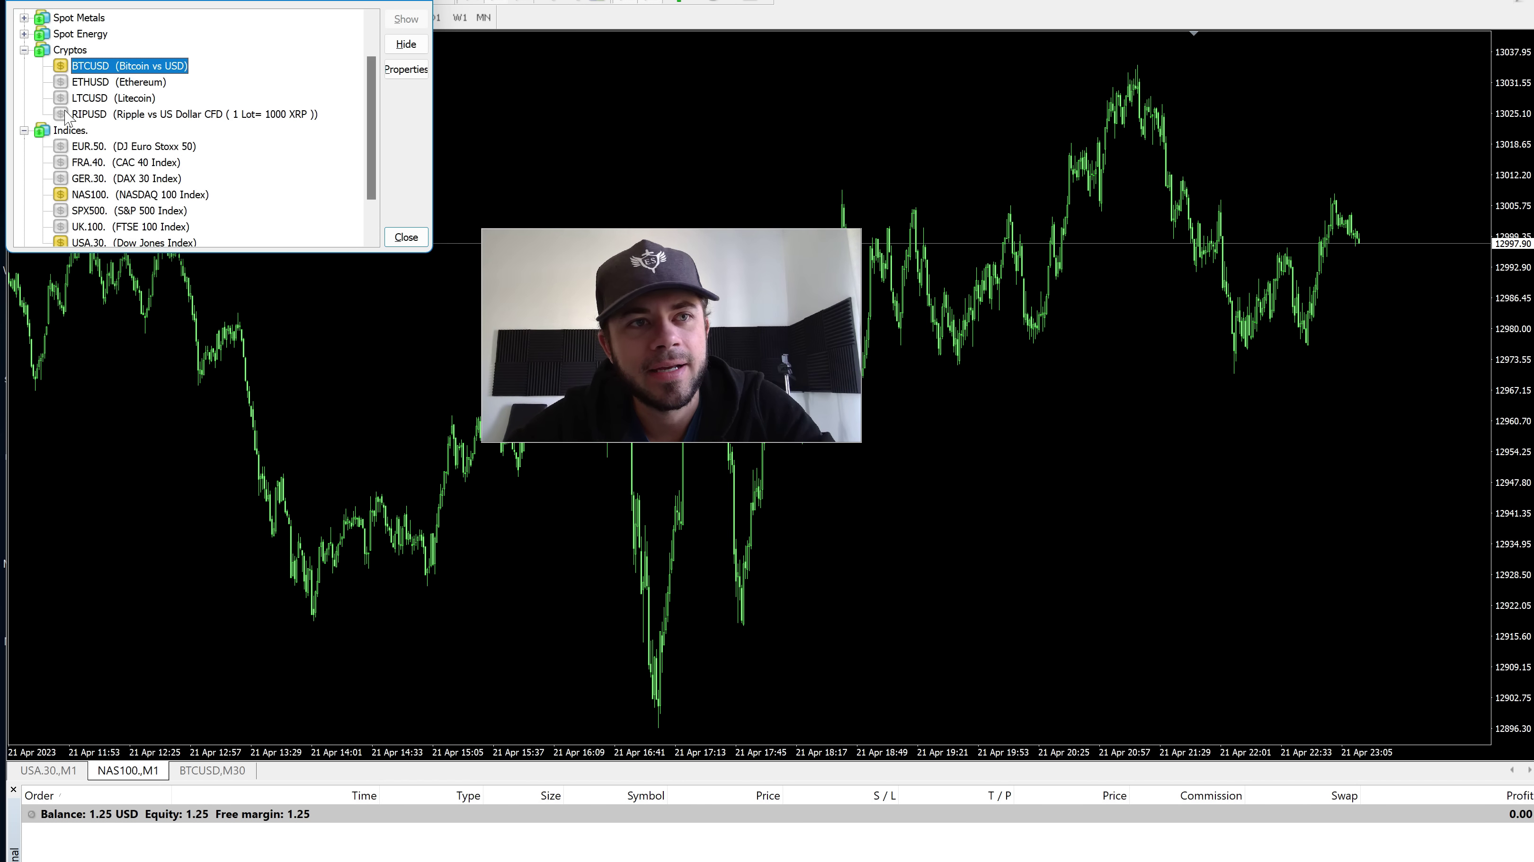
{"action": "left_click", "coordinate": [66, 115]}
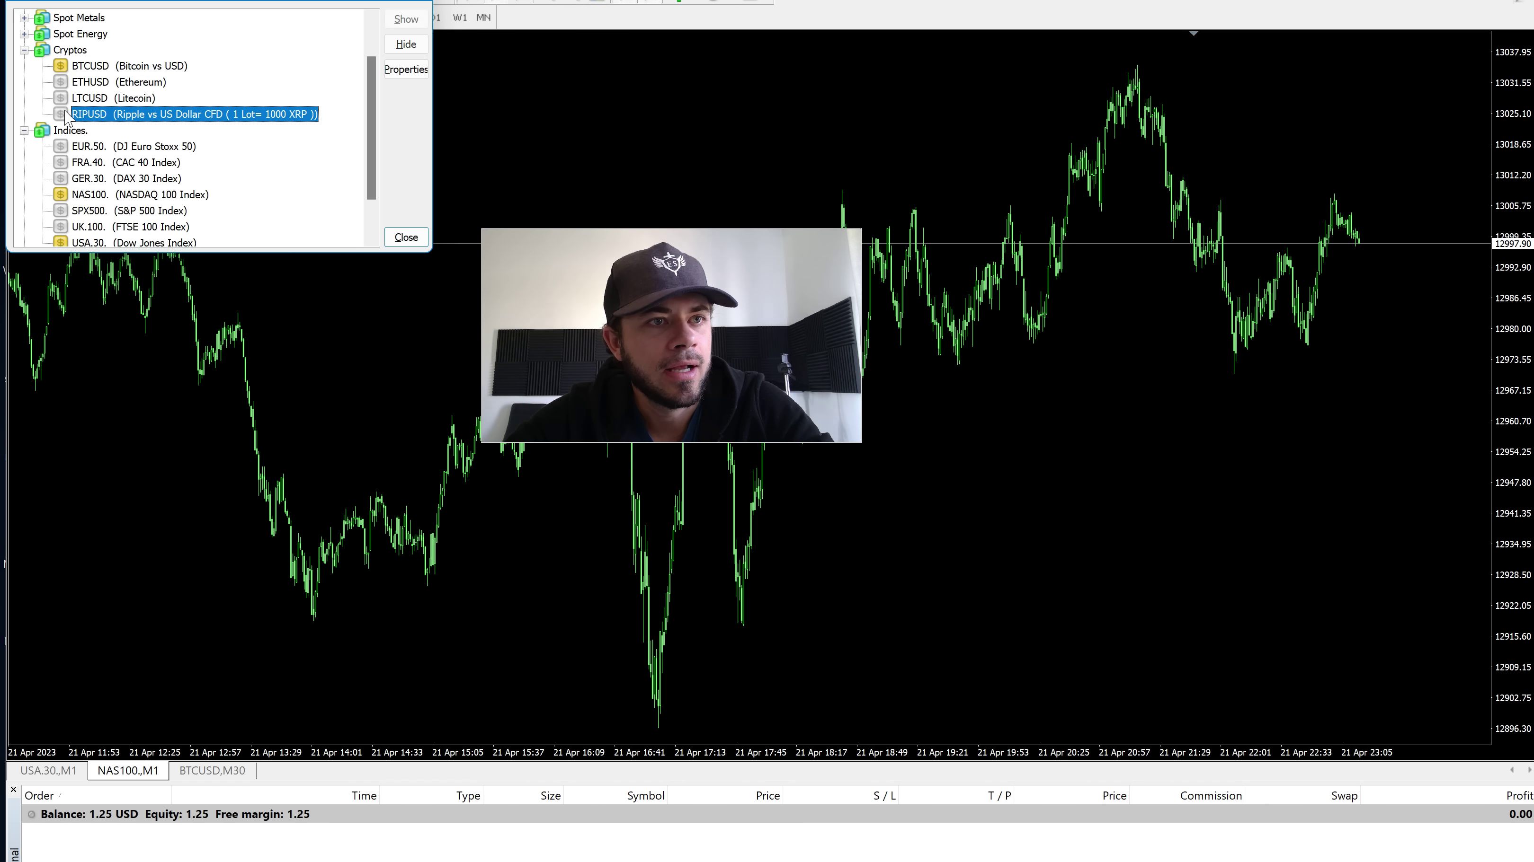
{"action": "key", "text": "Escape"}
Open a new RIPUSD chart via File > New Chart > Cryptos
{"action": "left_click", "coordinate": [37, 2]}
{"action": "left_click", "coordinate": [72, 1]}
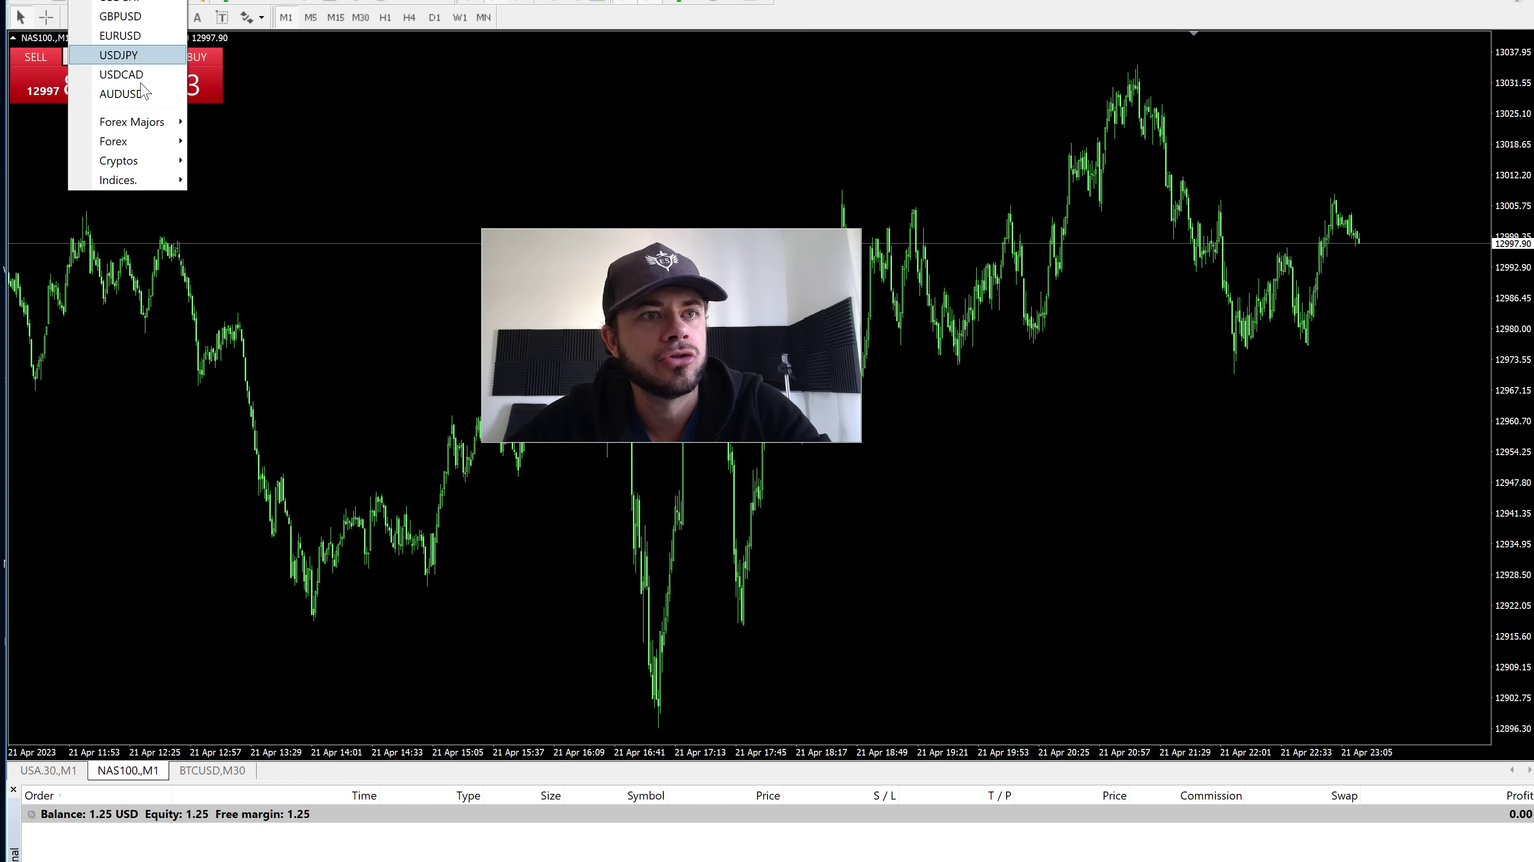
{"action": "mouse_move", "coordinate": [138, 161]}
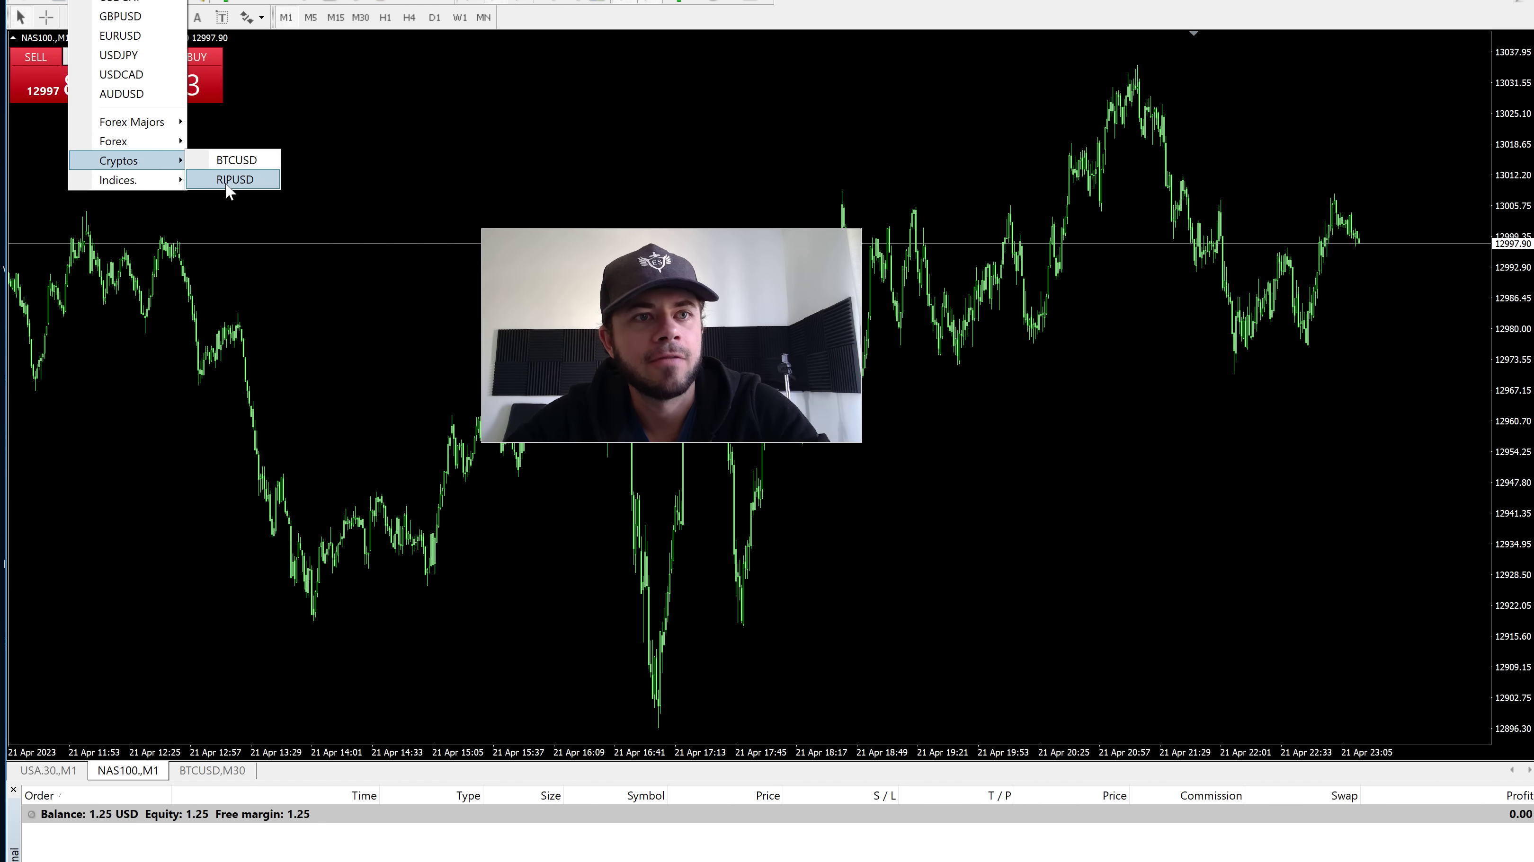
{"action": "left_click", "coordinate": [224, 180]}
Hide the RIPUSD chart's grid, zoom in, and display prices as candlesticks
{"action": "left_click_drag", "start_coordinate": [705, 278], "coordinate": [287, 105]}
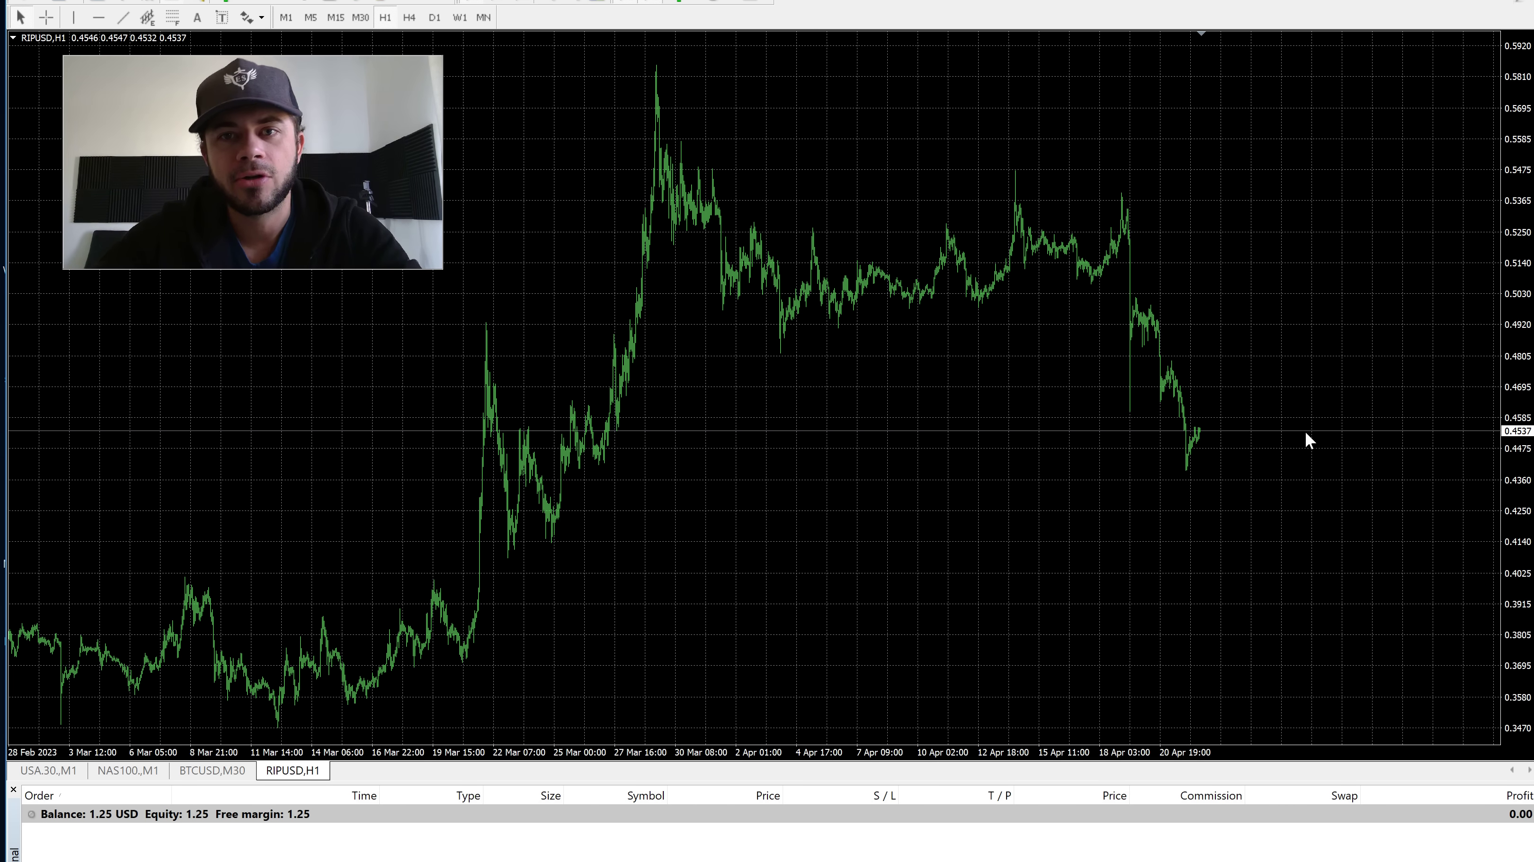
{"action": "right_click", "coordinate": [742, 156]}
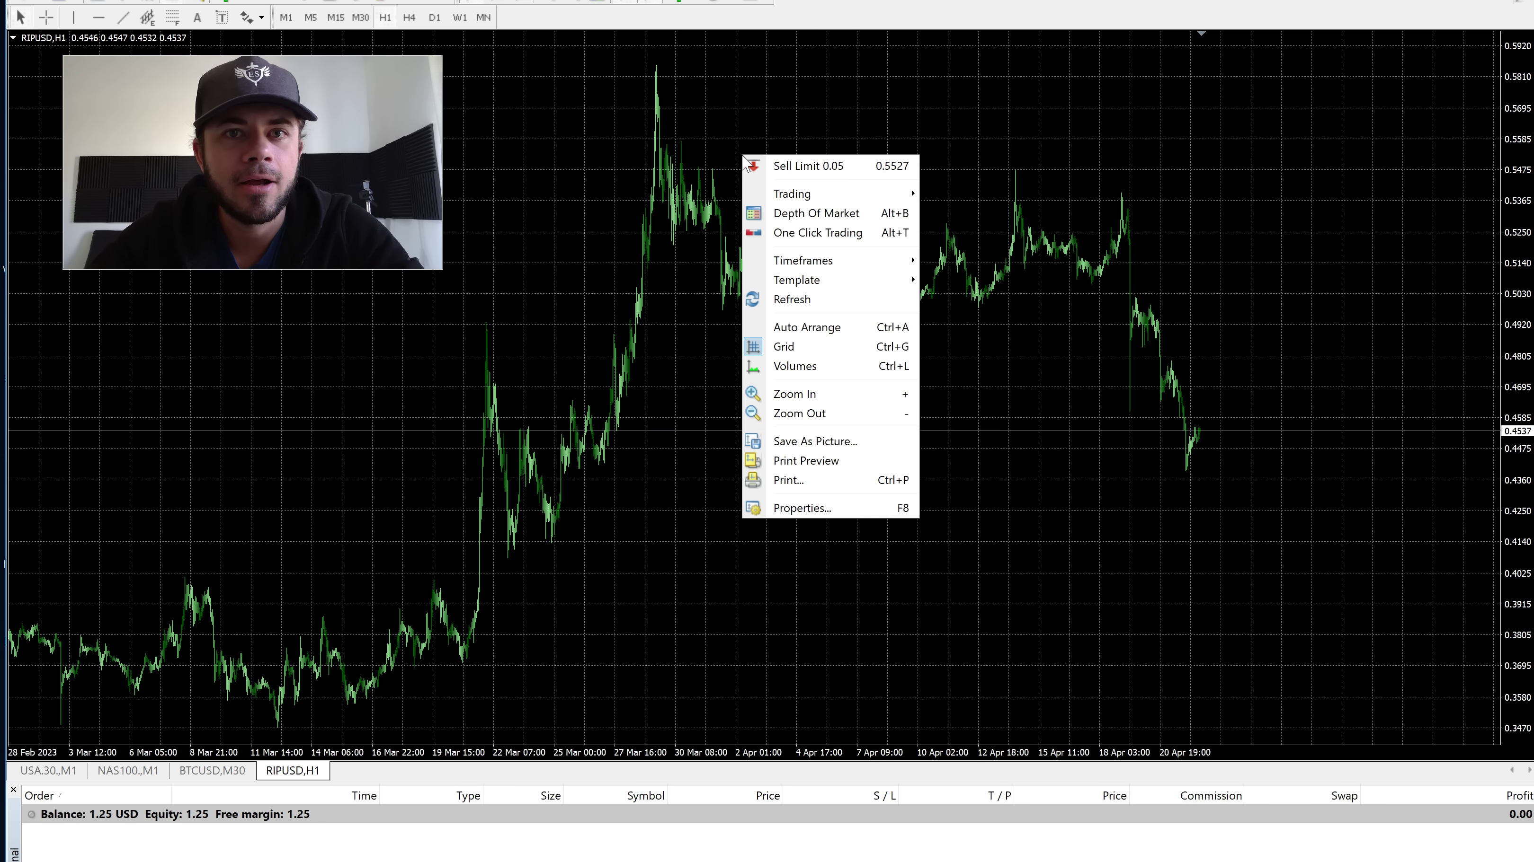
{"action": "left_click", "coordinate": [793, 353]}
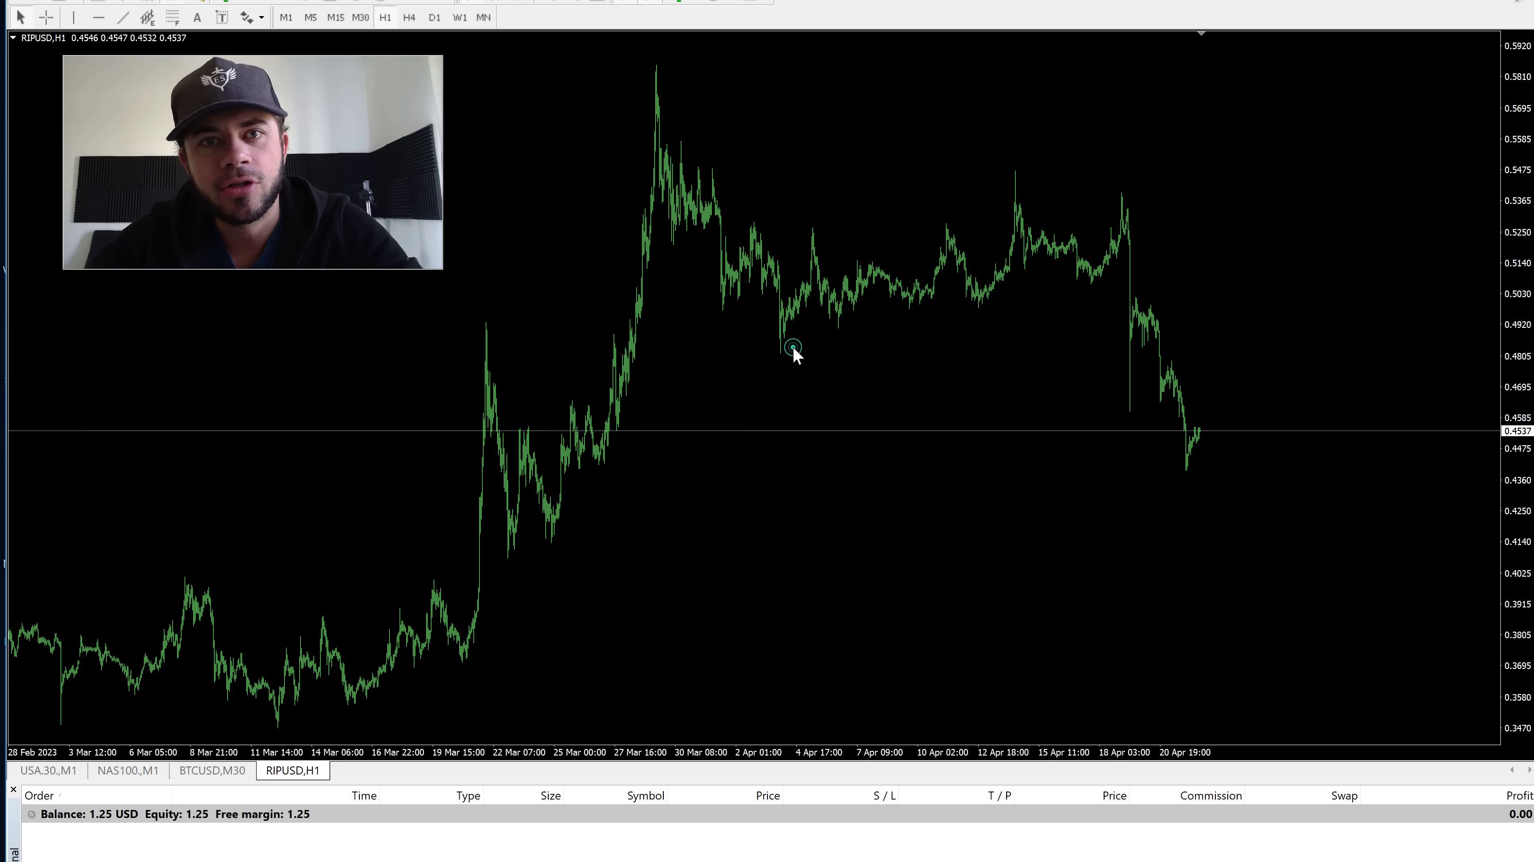
{"action": "left_click", "coordinate": [556, 5]}
{"action": "left_click", "coordinate": [557, 5]}
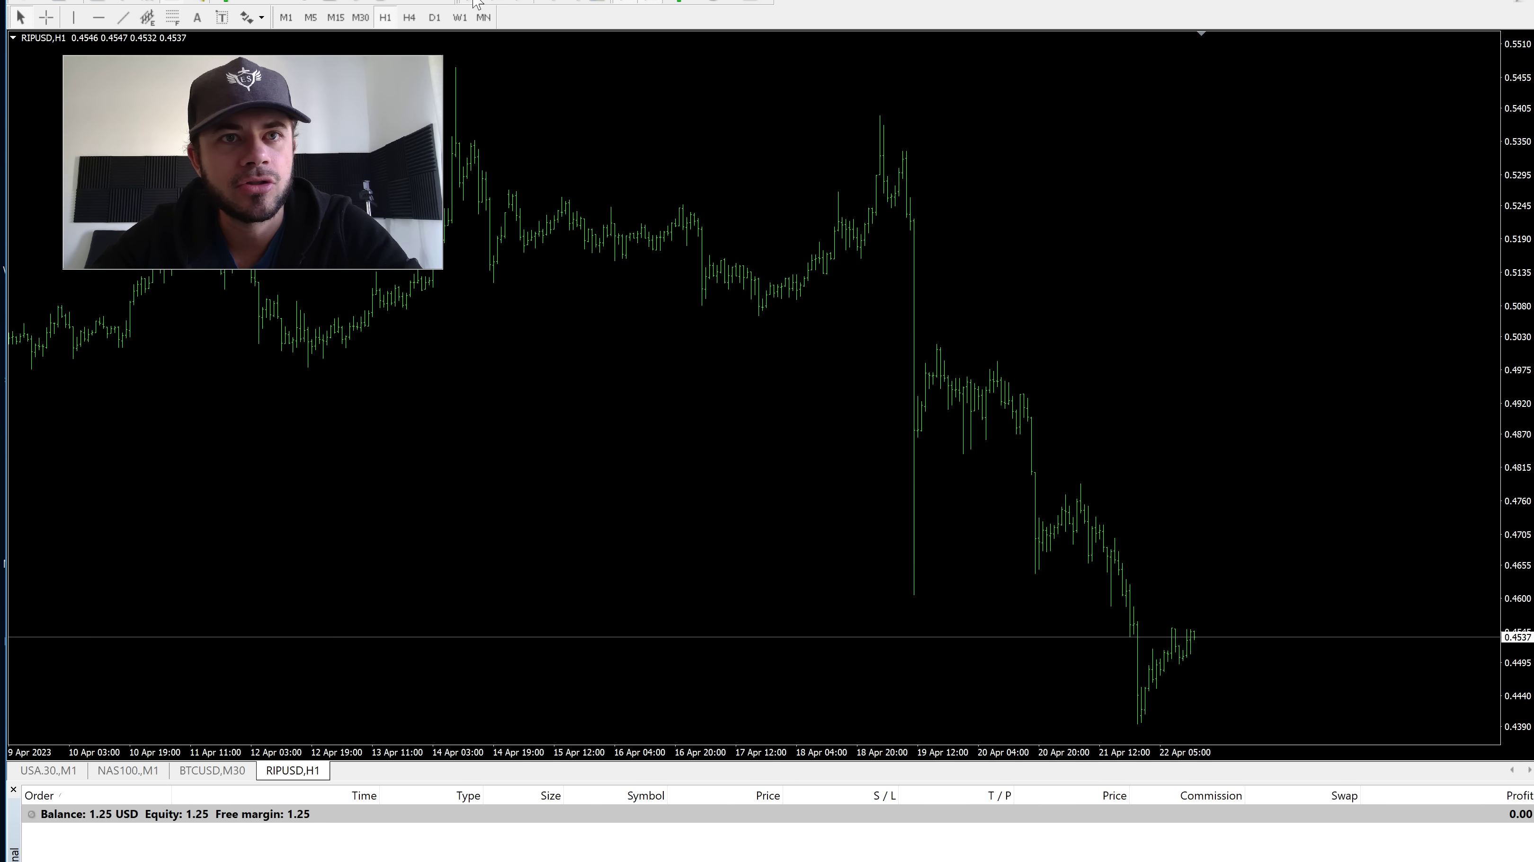
{"action": "left_click", "coordinate": [502, 3]}
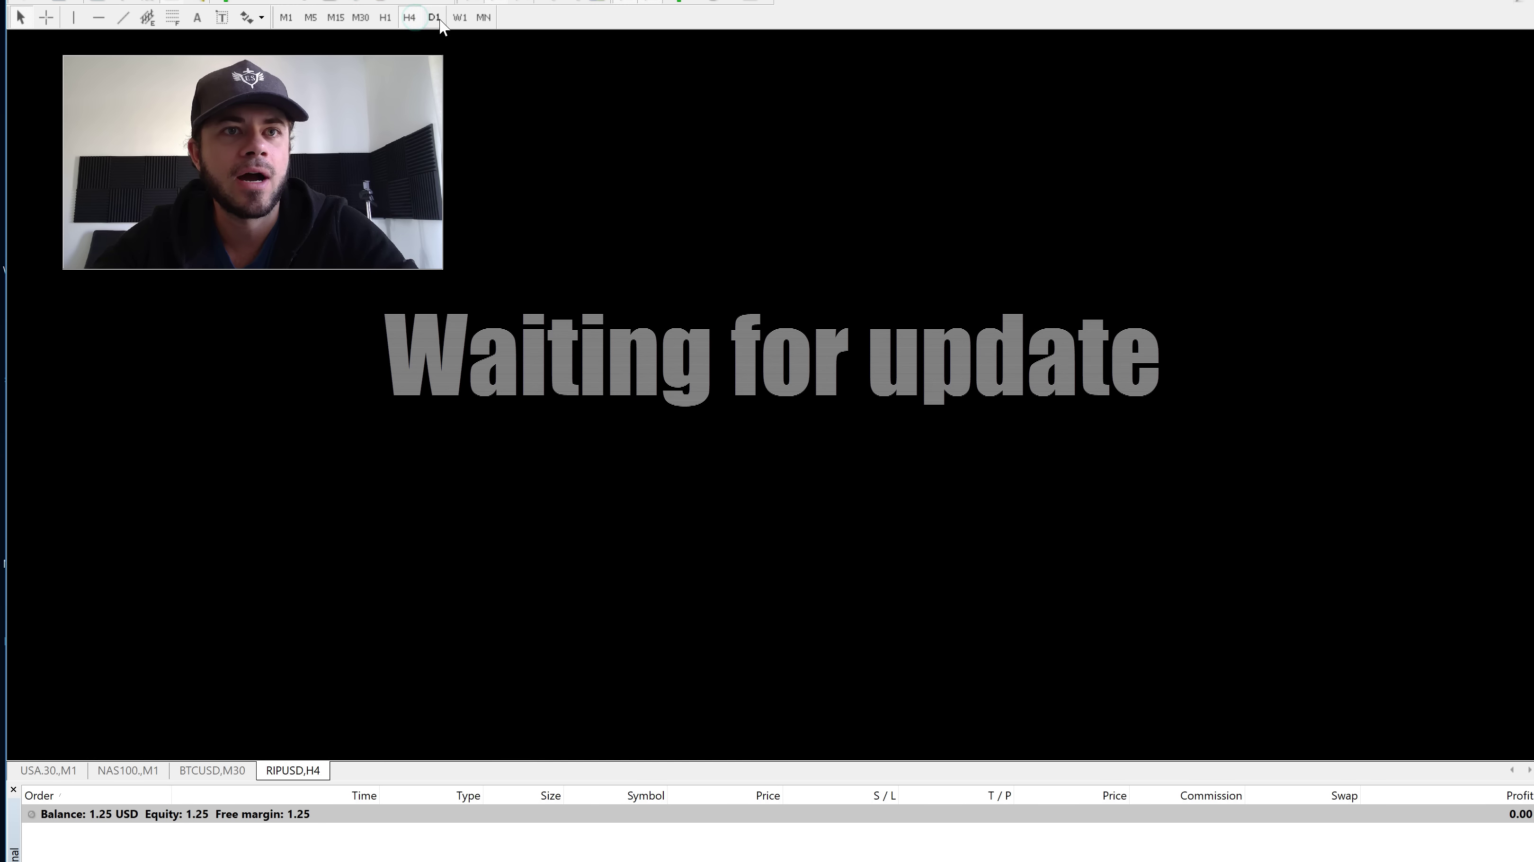
Switch the chart timeframe through D1 and M1, settling on M15
{"action": "left_click", "coordinate": [436, 19]}
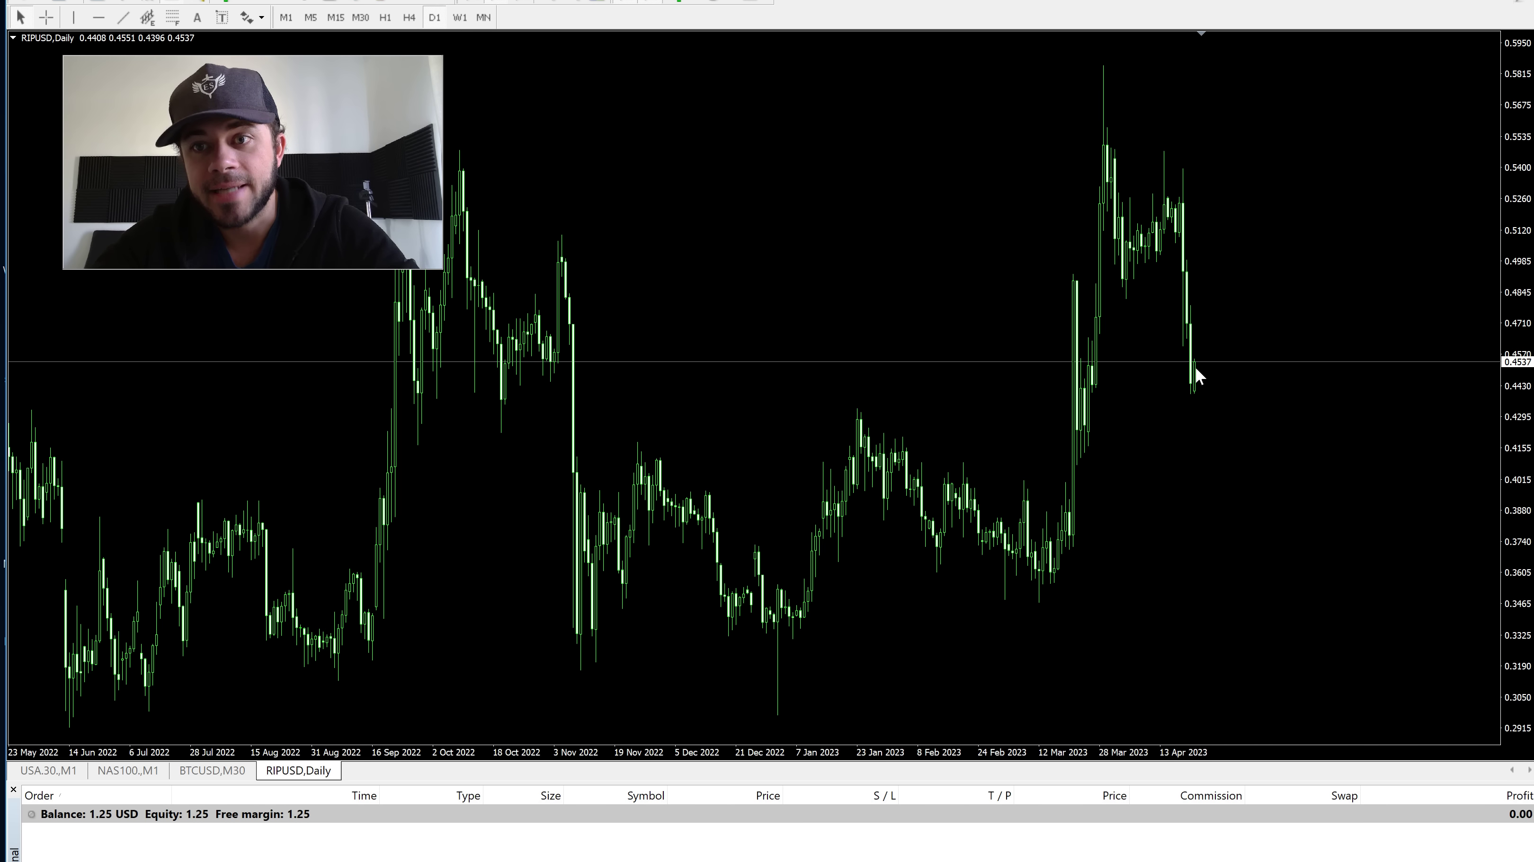
{"action": "left_click", "coordinate": [289, 17]}
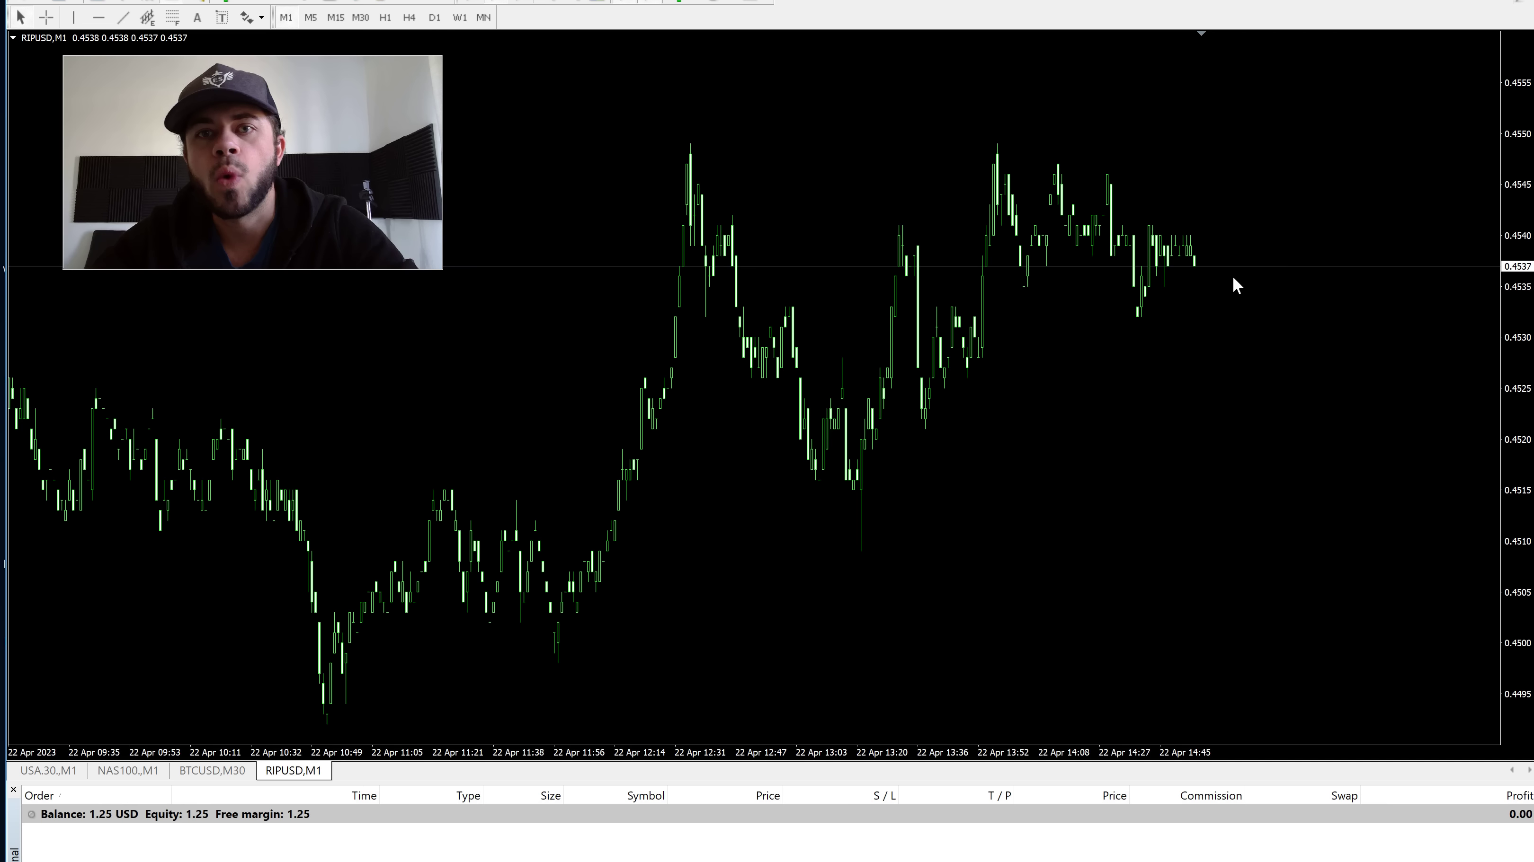
{"action": "left_click", "coordinate": [338, 17]}
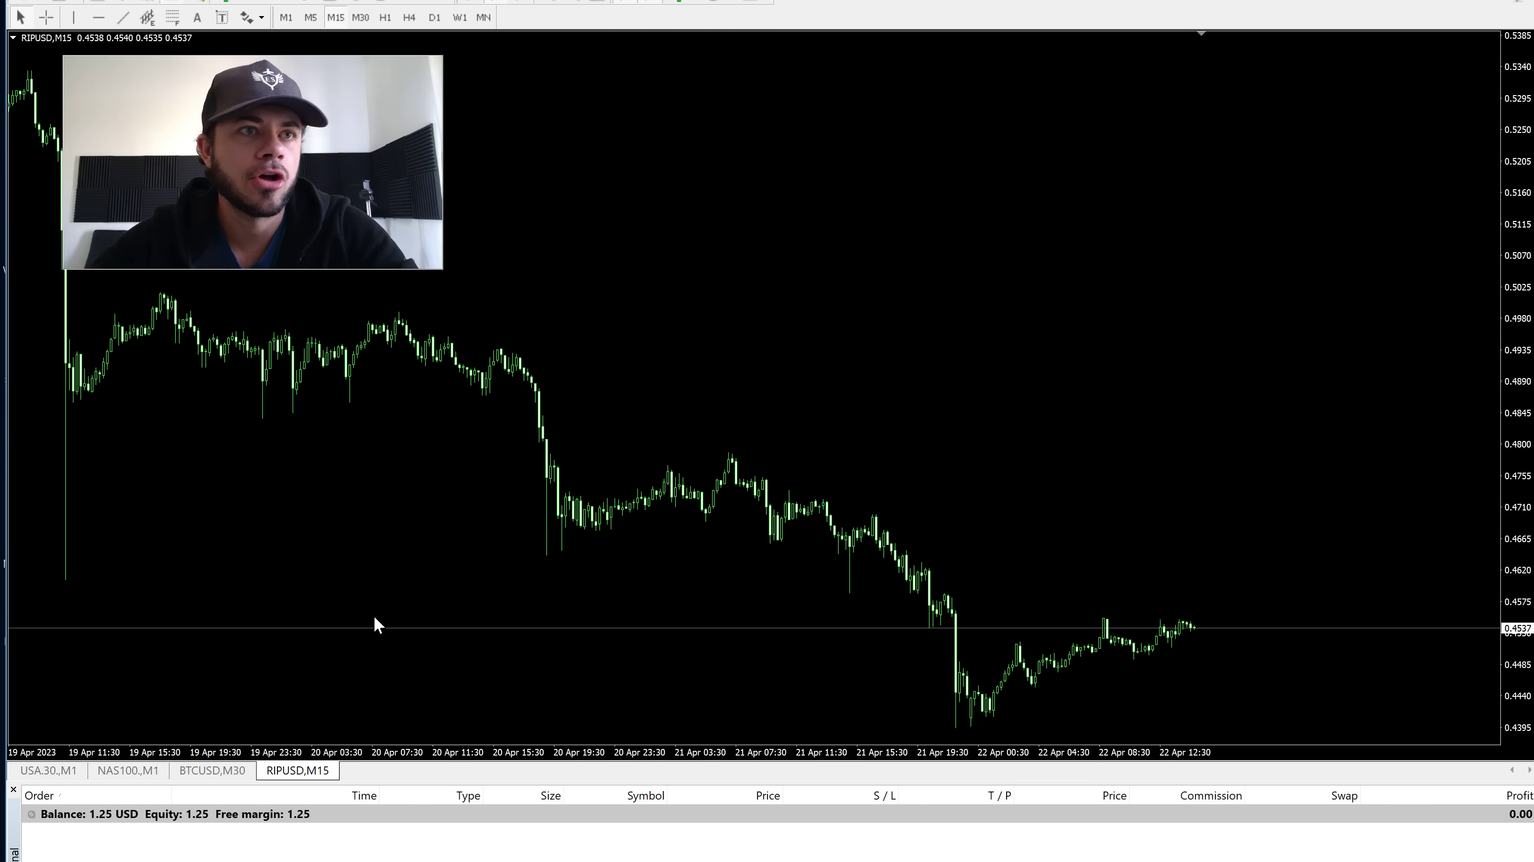
{"action": "left_click", "coordinate": [38, 0]}
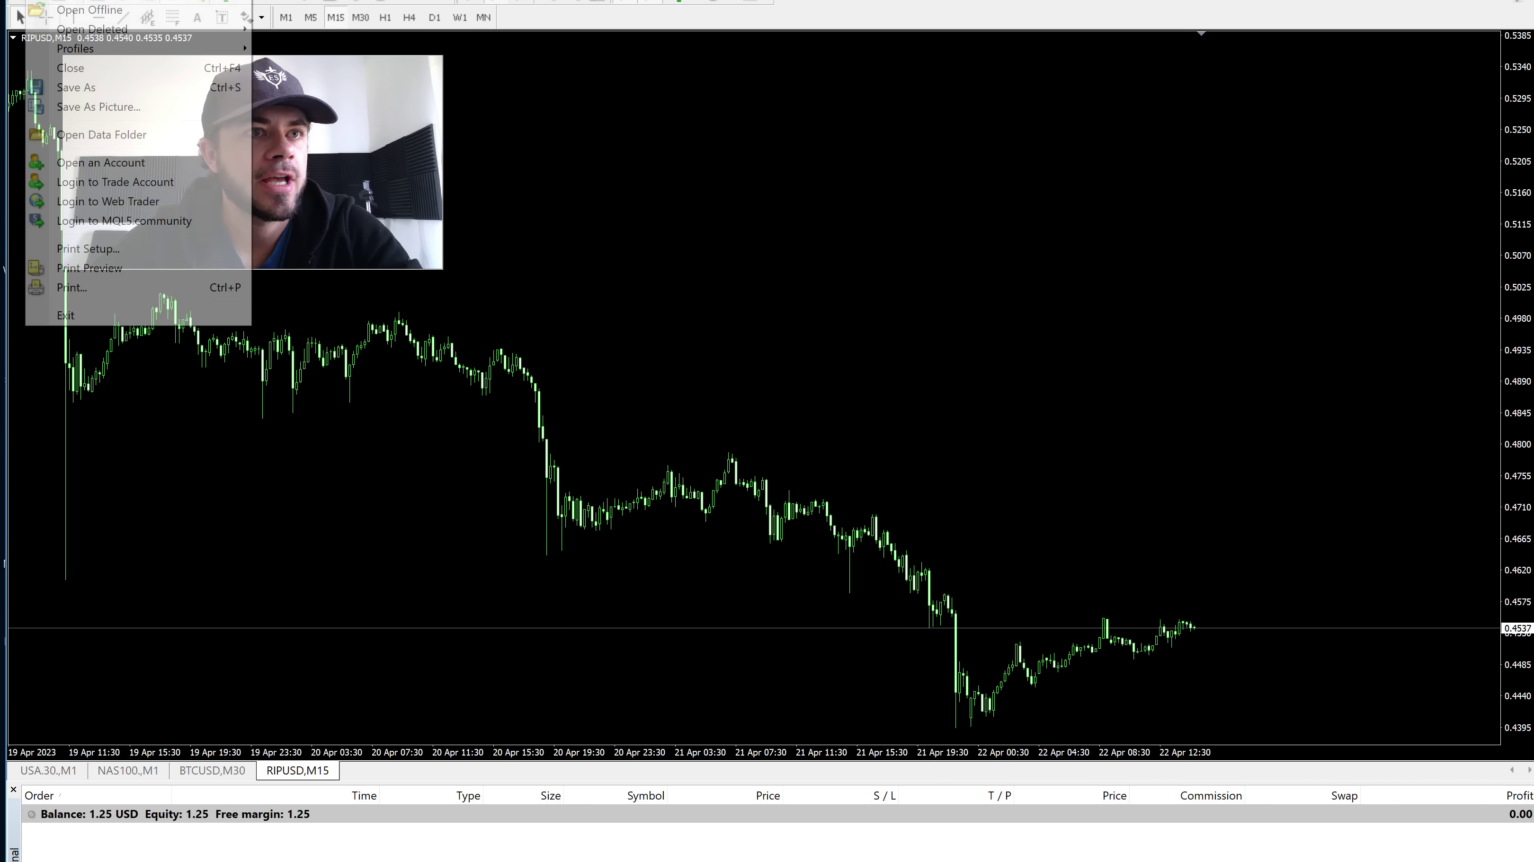
{"action": "left_click", "coordinate": [172, 181]}
{"action": "left_click_drag", "start_coordinate": [347, 80], "coordinate": [998, 211]}
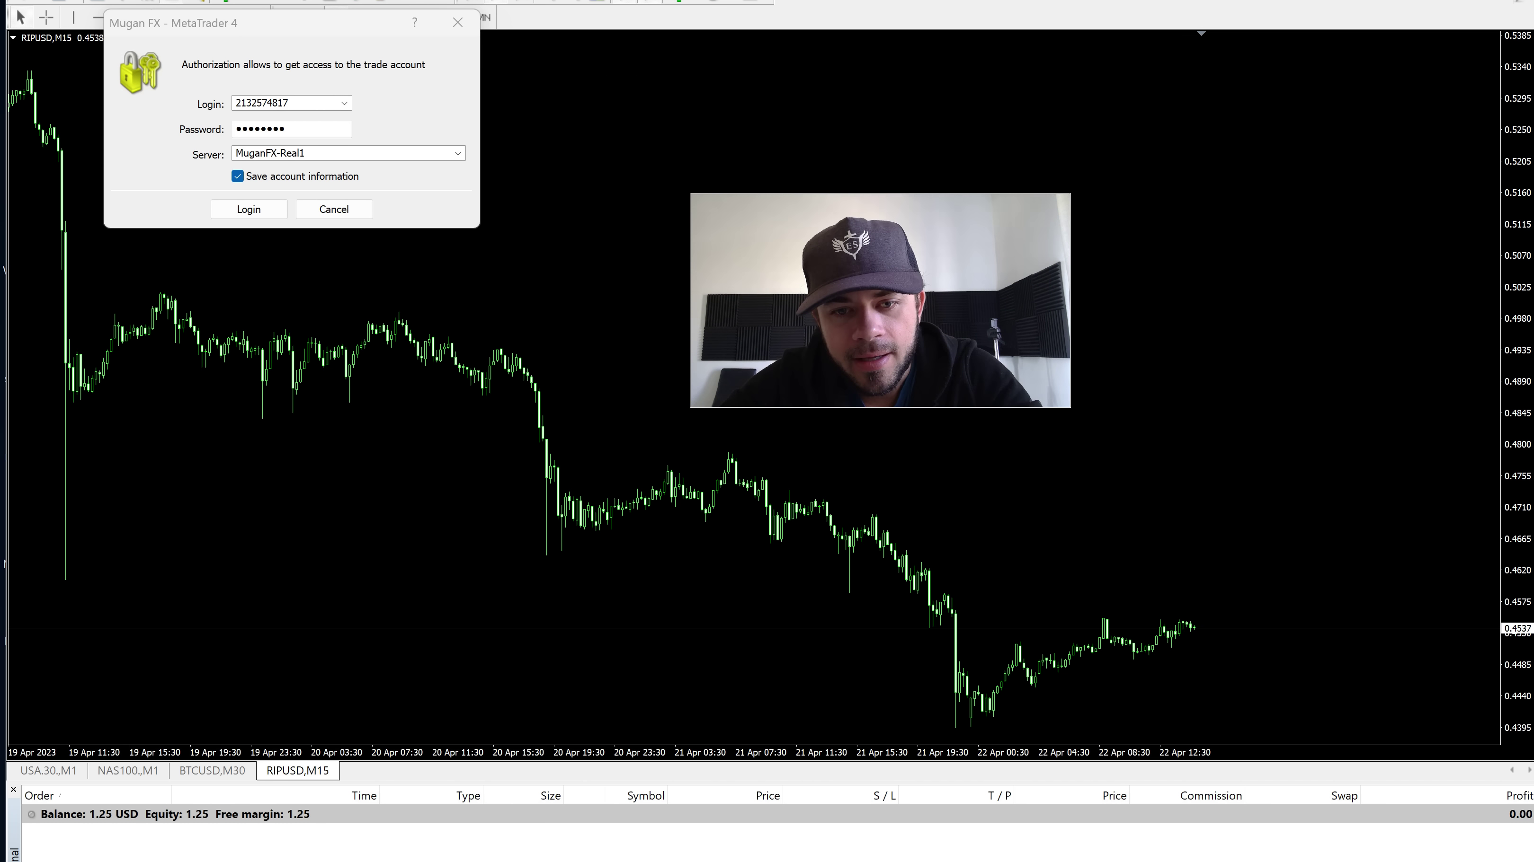
{"action": "left_click", "coordinate": [748, 833]}
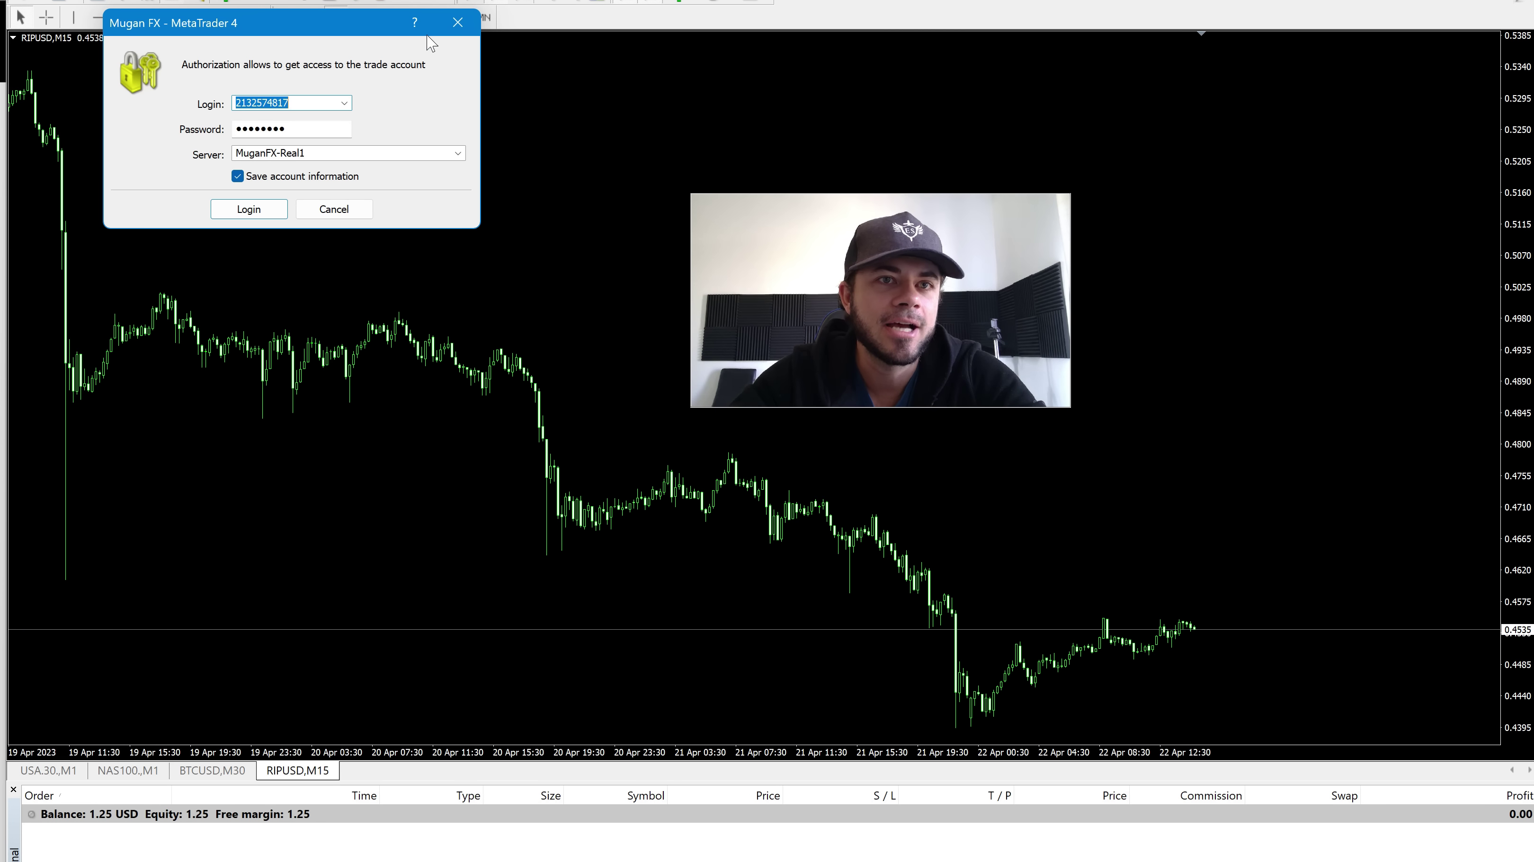
{"action": "left_click", "coordinate": [458, 22]}
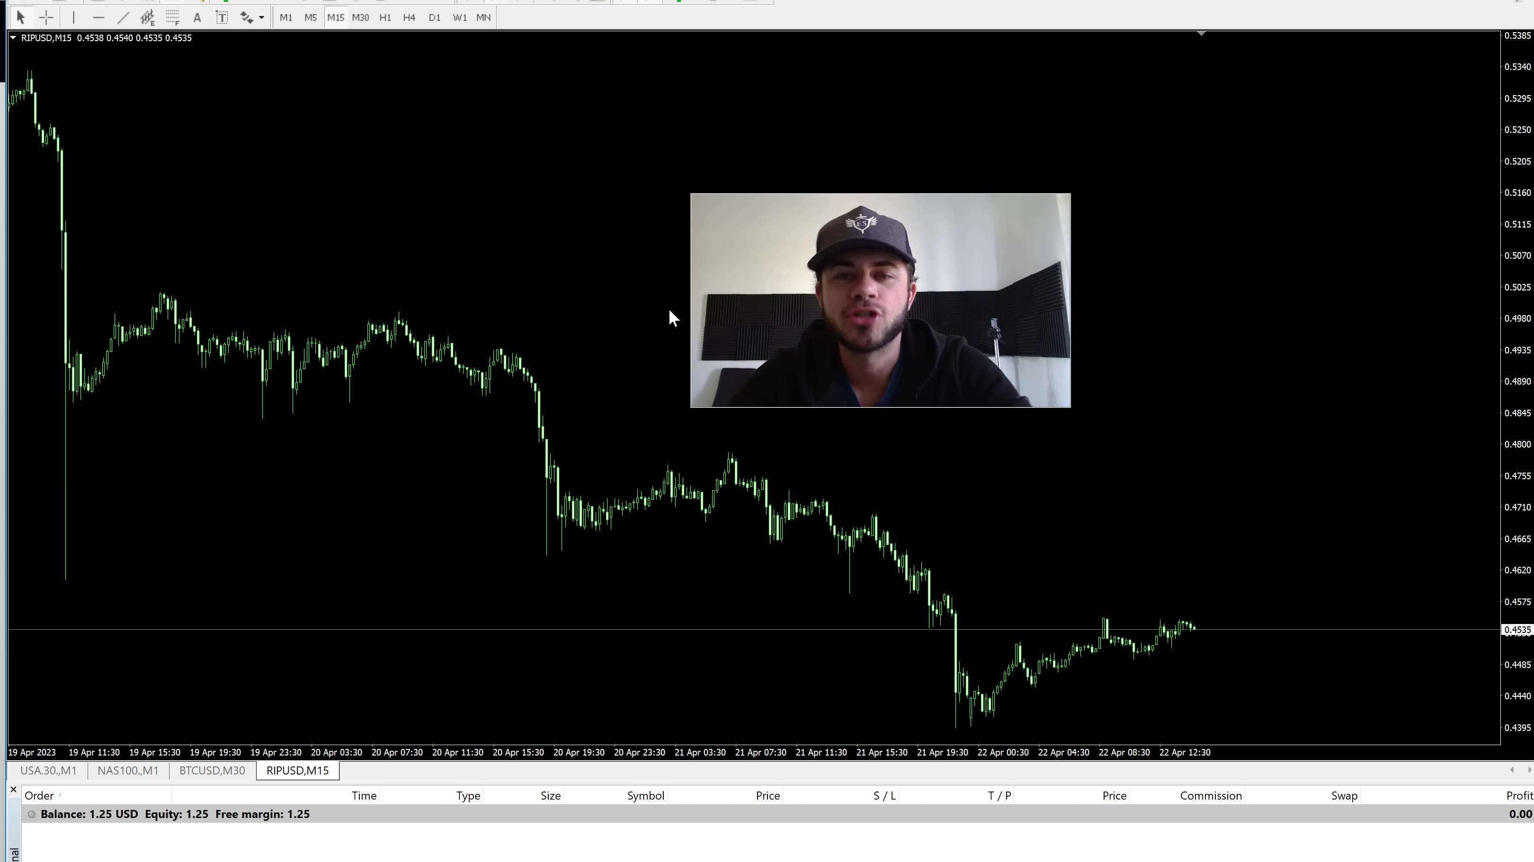